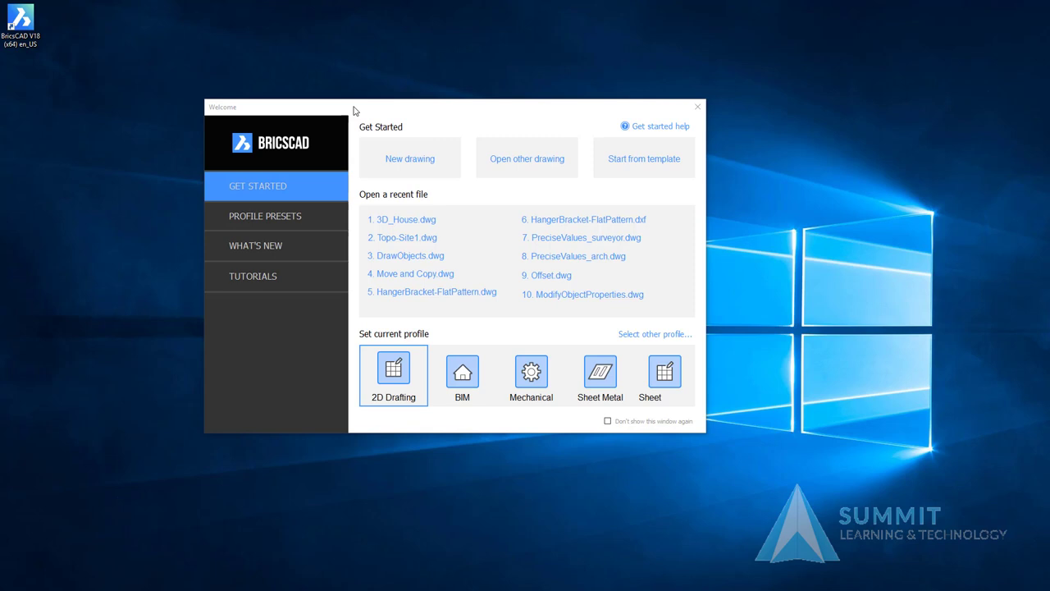
# - Browse the Welcome dialog's profiles, what's new and tutorials pages, then return to Get Started
pyautogui.moveTo(353, 109); pyautogui.dragTo(367, 109)
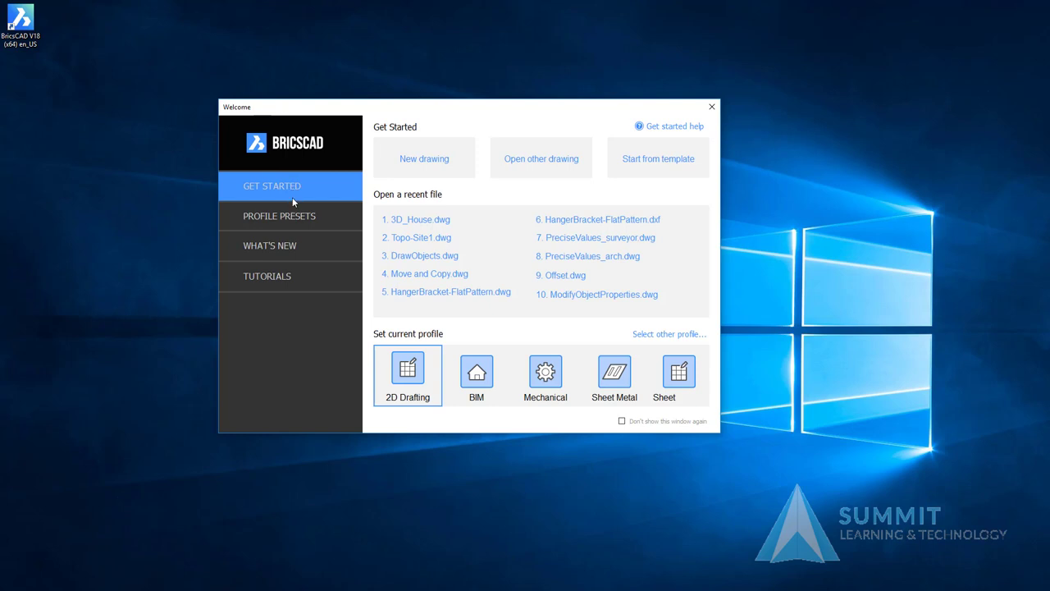
pyautogui.click(291, 219)
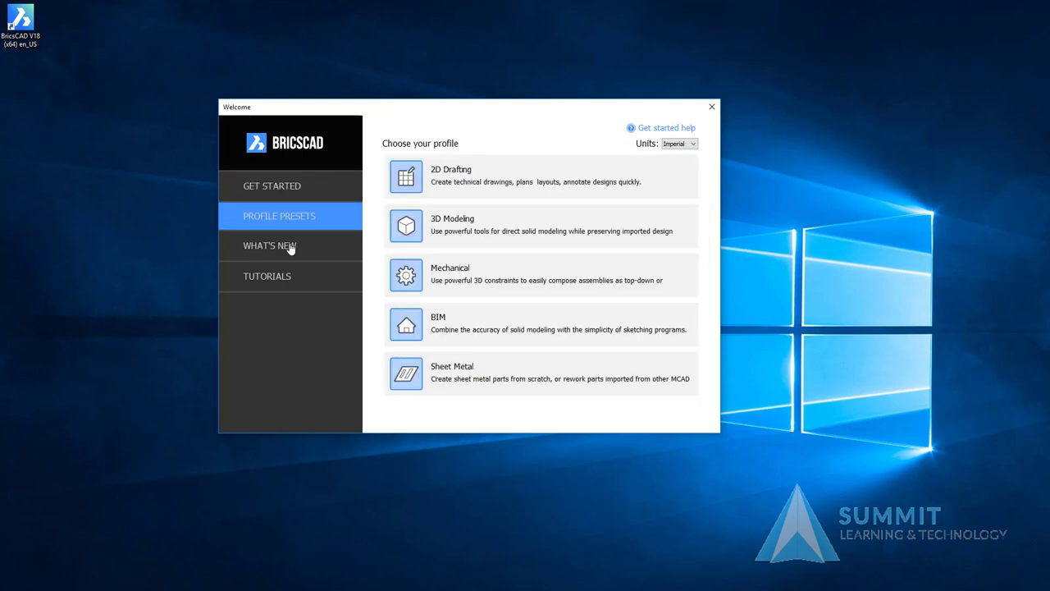
pyautogui.click(291, 246)
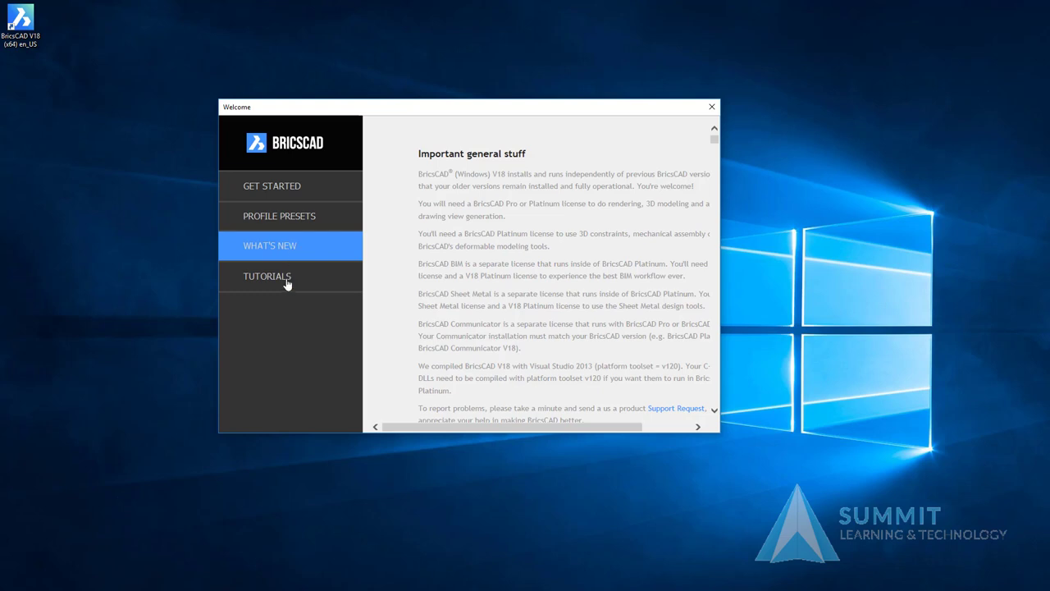
pyautogui.click(286, 281)
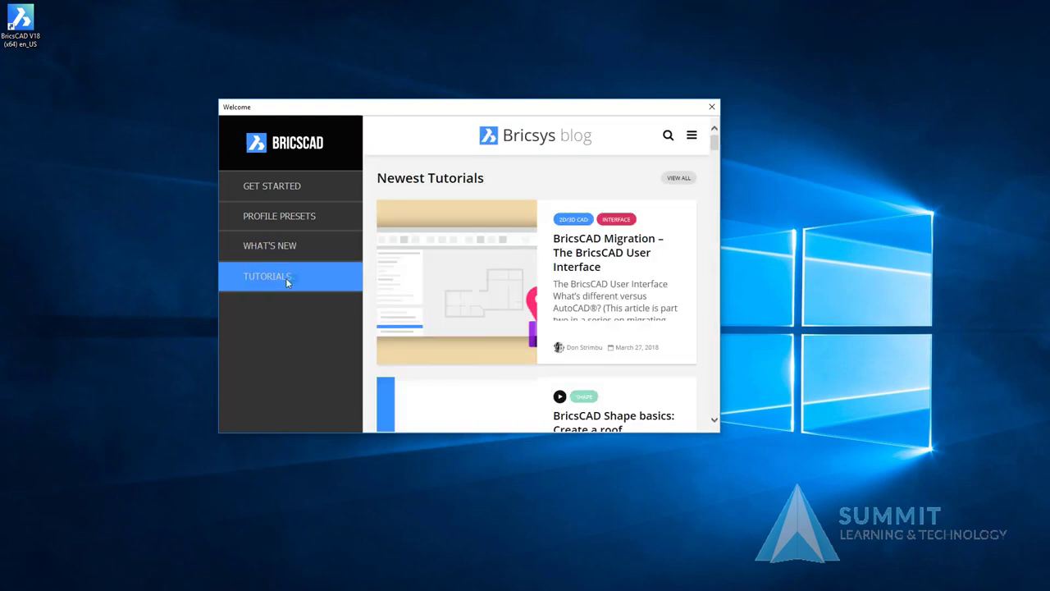
pyautogui.click(284, 188)
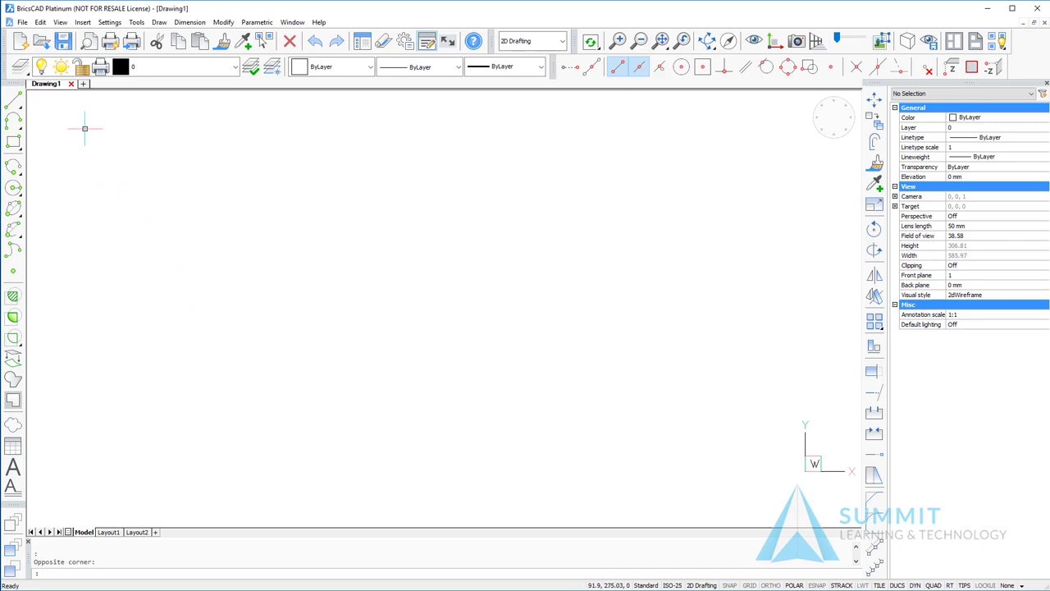
# - Look through the application menus, then add a second blank drawing, Drawing6
pyautogui.click(22, 22)
pyautogui.moveTo(40, 22)
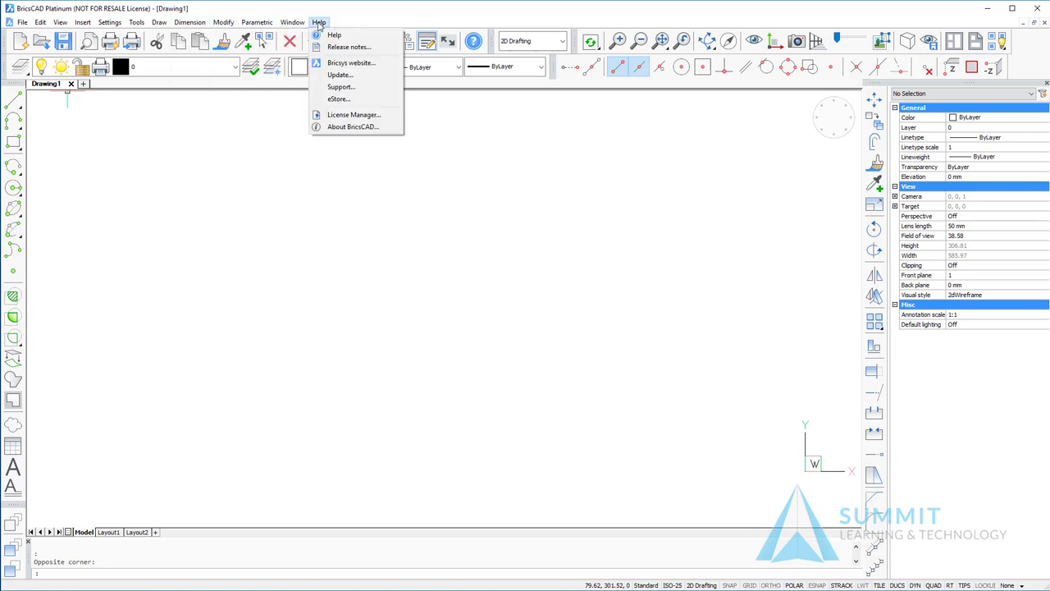
pyautogui.click(117, 87)
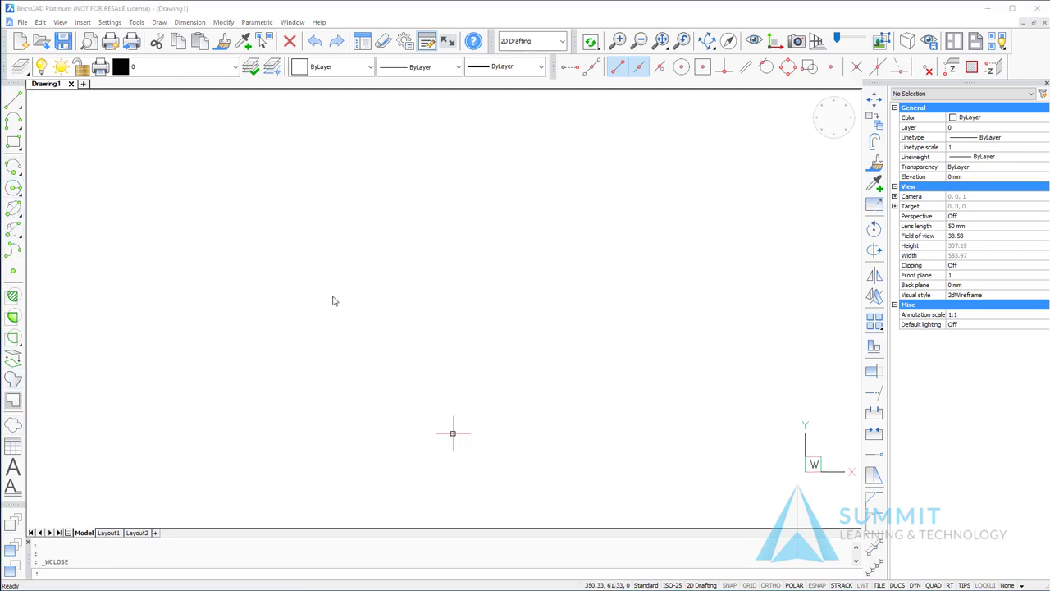
pyautogui.click(139, 176)
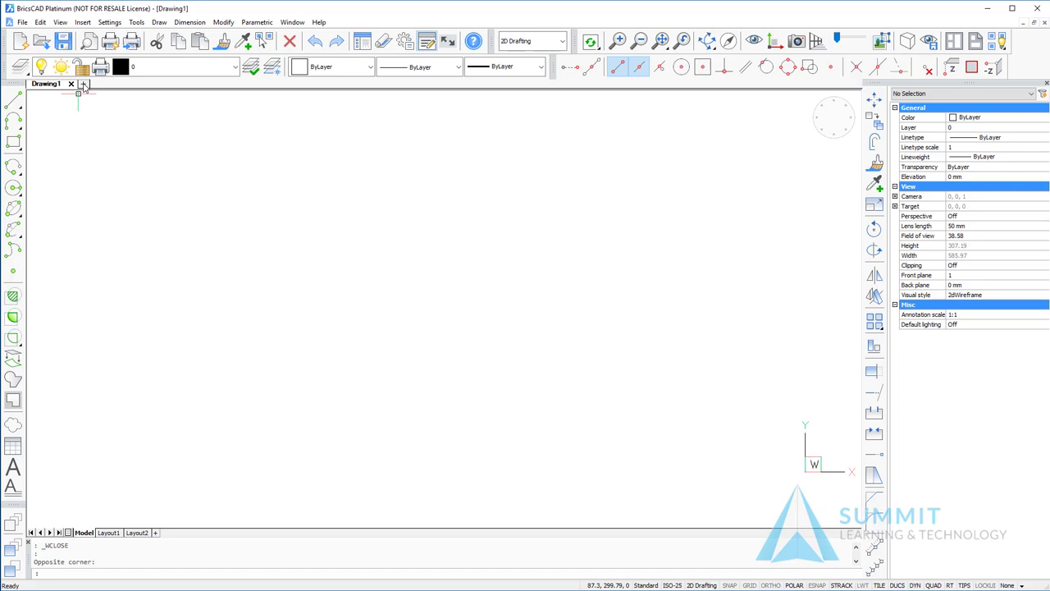
pyautogui.click(83, 84)
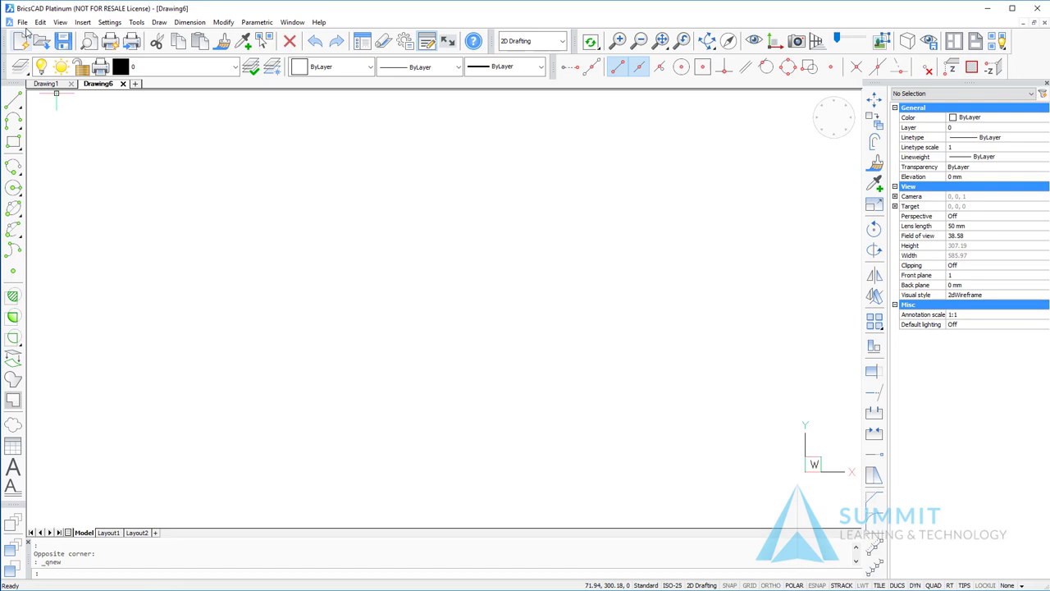
# - Open recent 3D_House.dwg, flip between the drawing tabs, and add then close Drawing7
pyautogui.click(22, 22)
pyautogui.moveTo(50, 71)
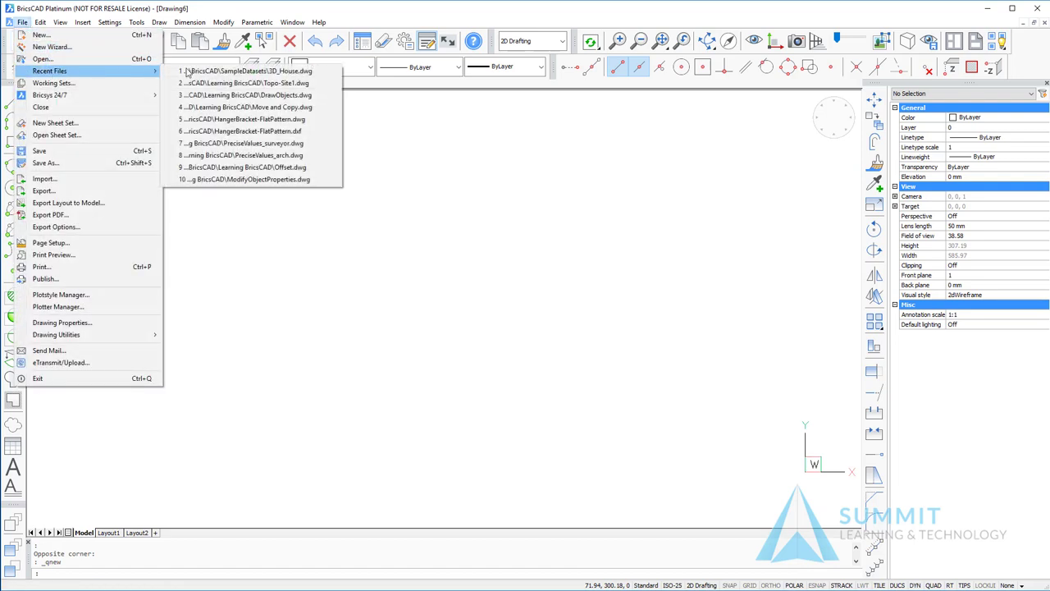
pyautogui.click(209, 71)
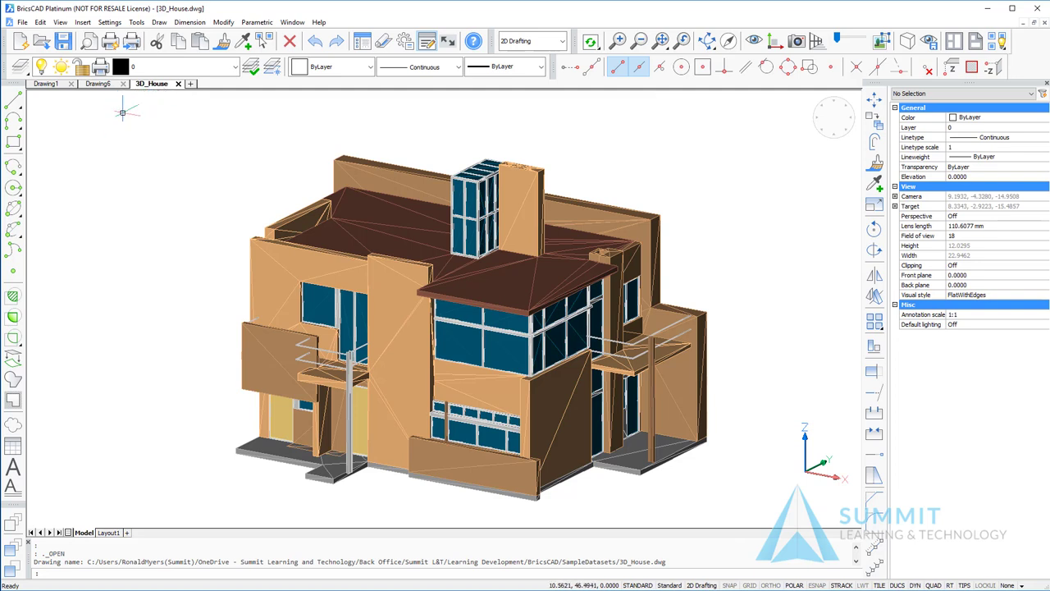
pyautogui.click(98, 85)
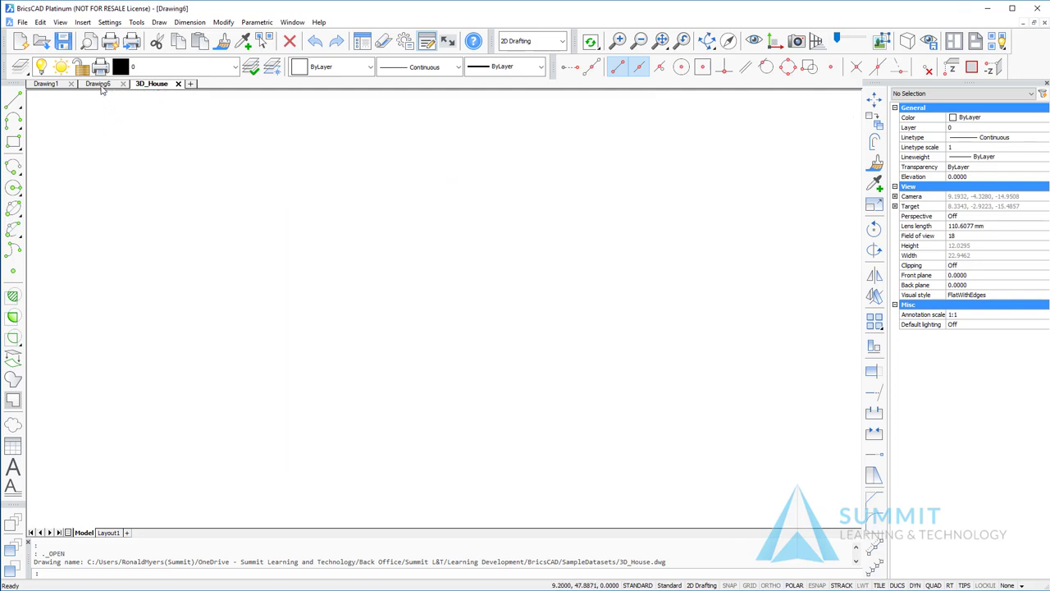
pyautogui.click(49, 85)
pyautogui.click(97, 87)
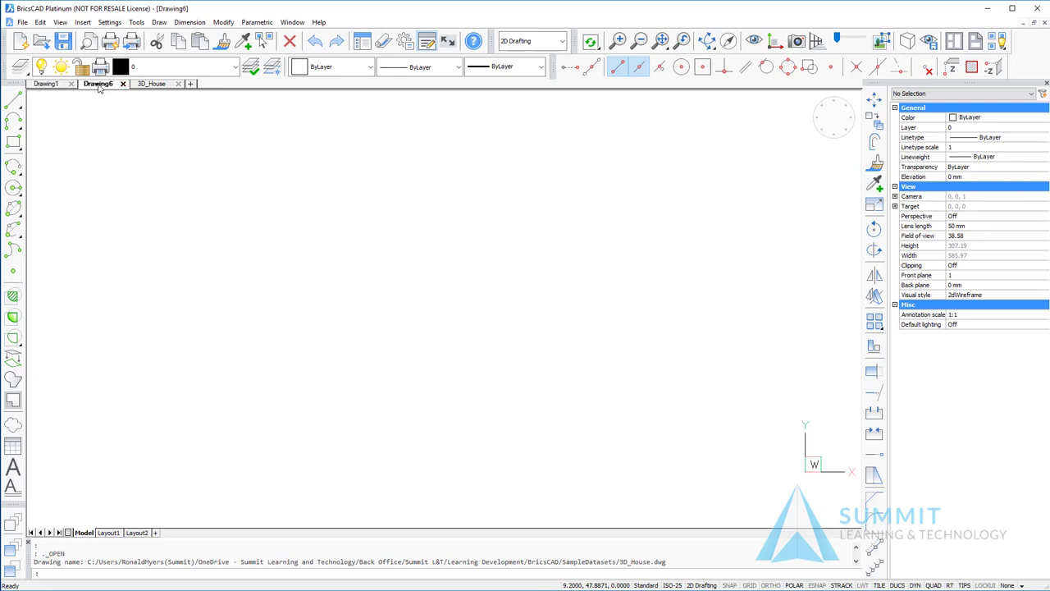
pyautogui.click(152, 85)
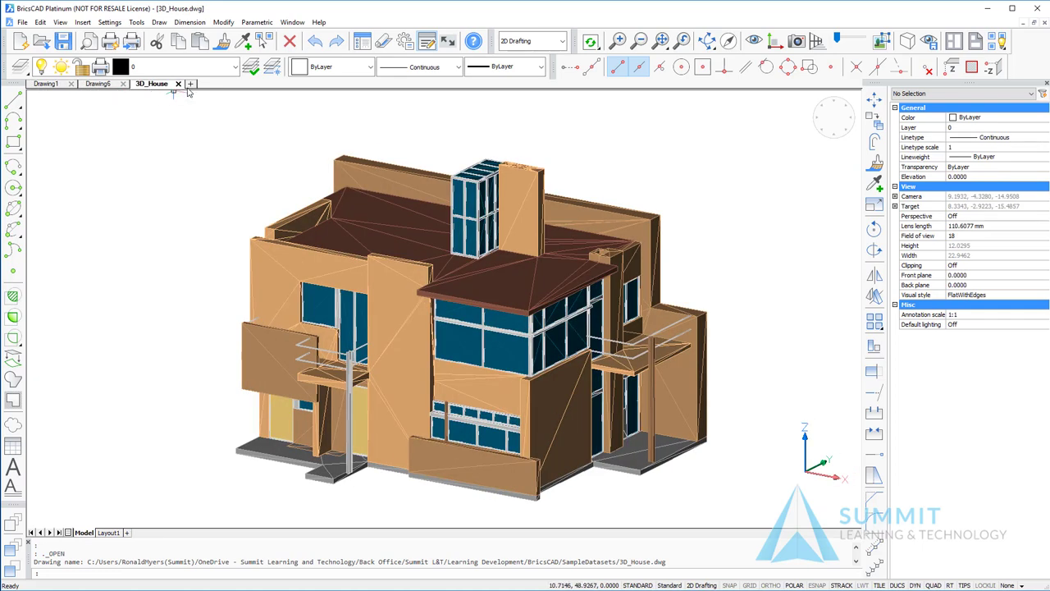
pyautogui.click(190, 83)
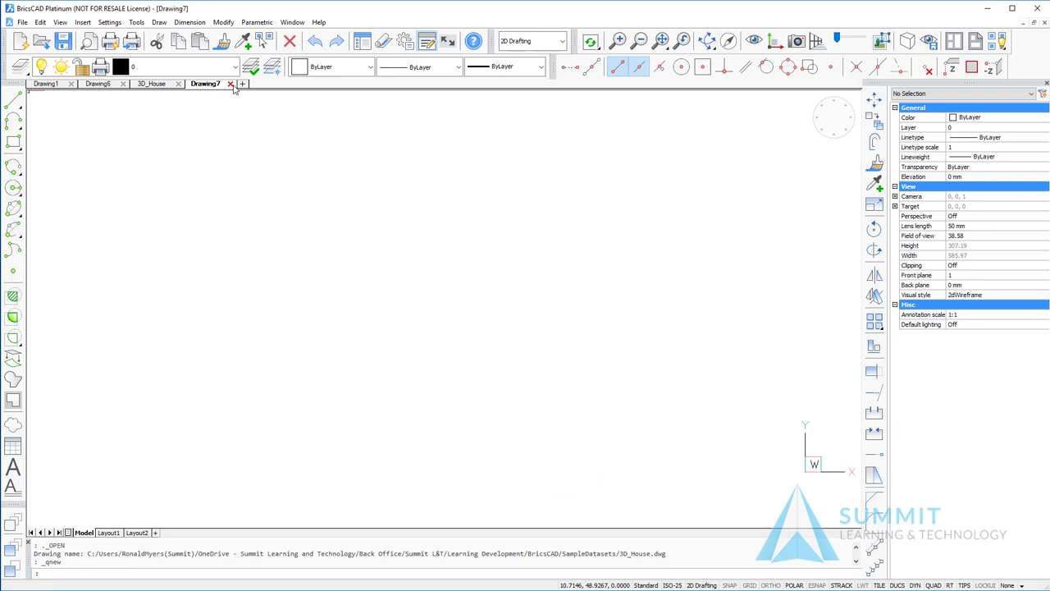
pyautogui.click(231, 85)
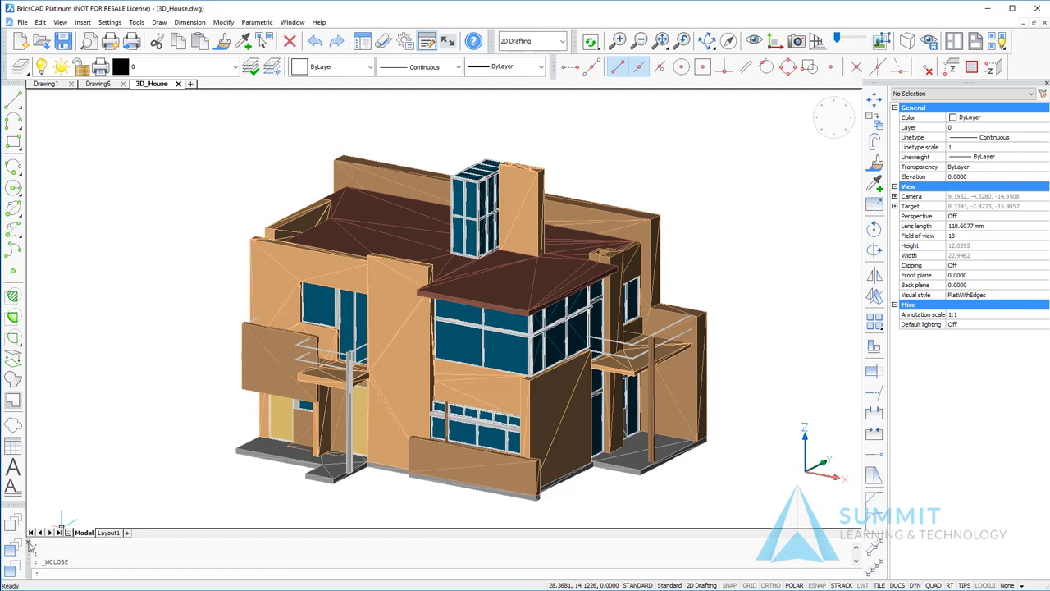
pyautogui.click(29, 544)
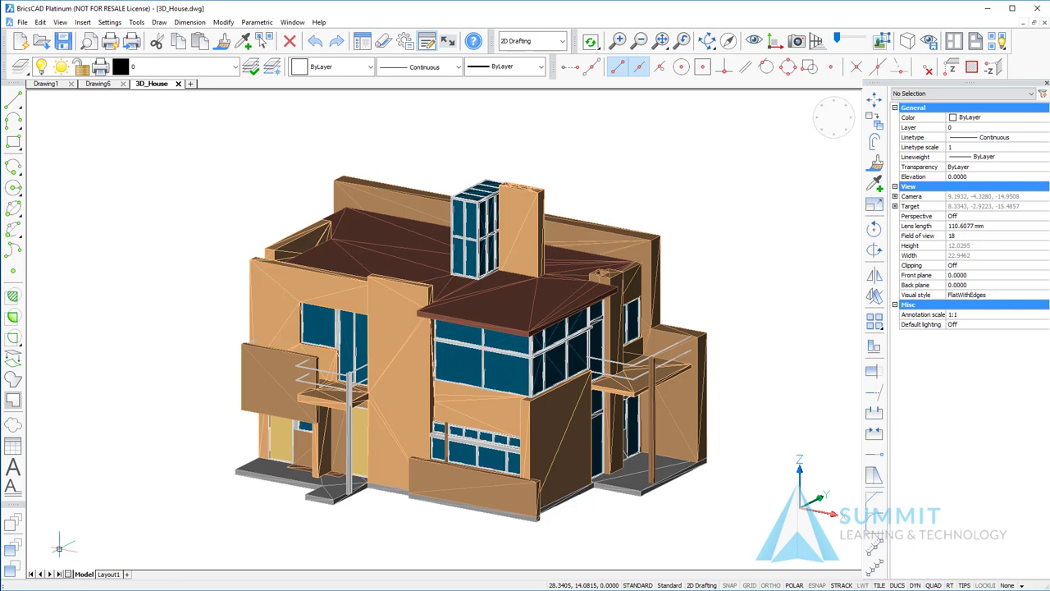
pyautogui.write('zoom')
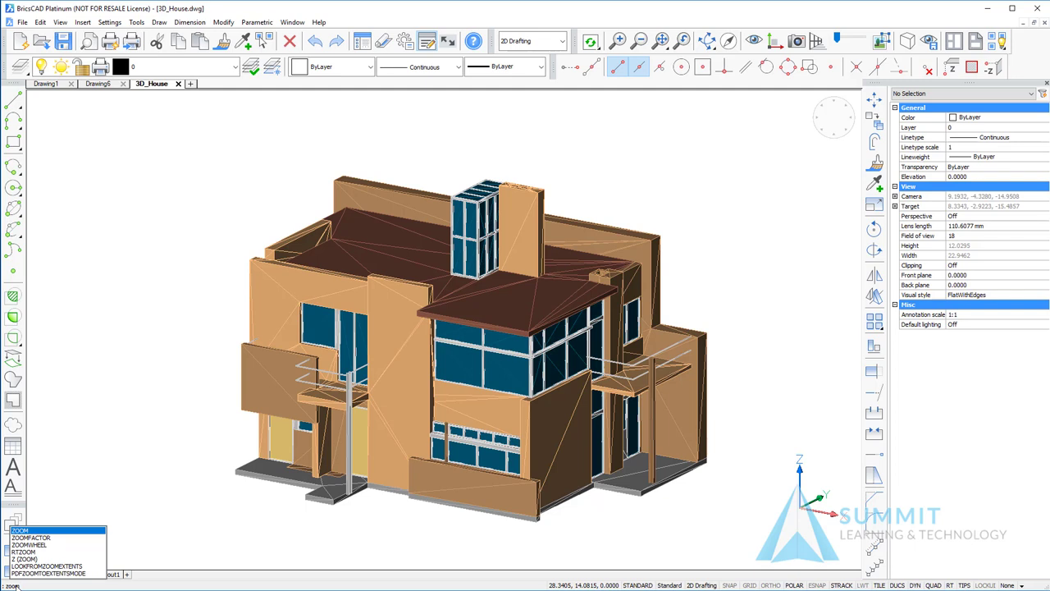
pyautogui.press('Return')
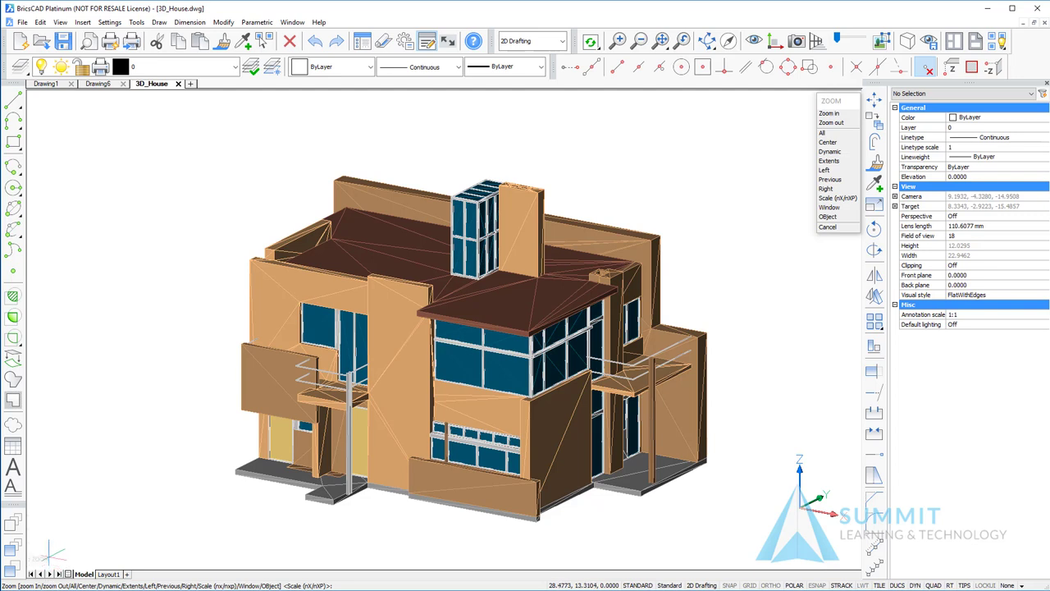
pyautogui.write('e')
pyautogui.press('Return')
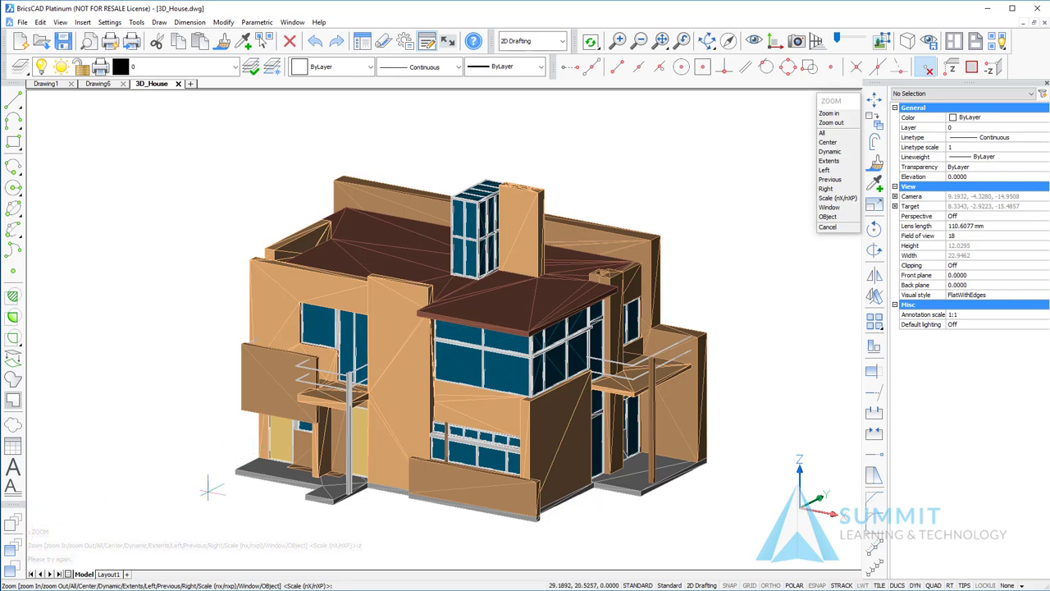
pyautogui.write('z')
pyautogui.press('Return')
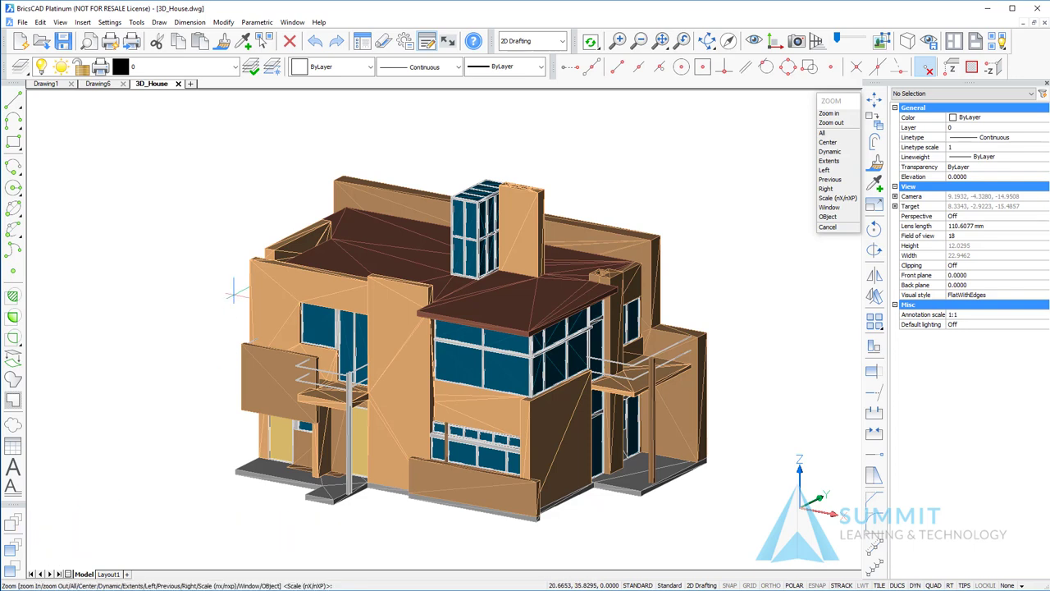
pyautogui.hotkey('ctrl', '9')
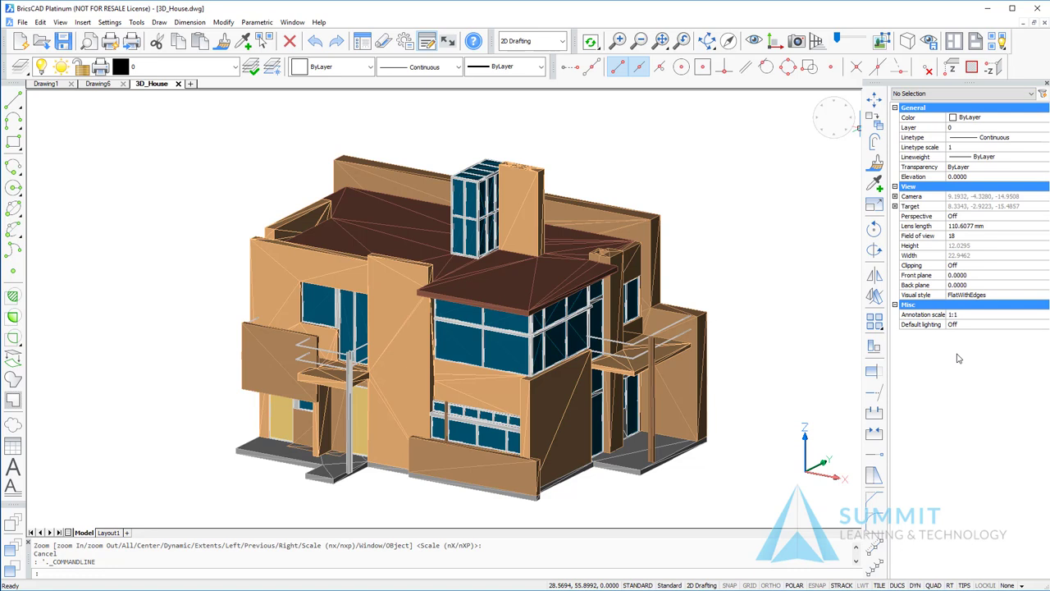
pyautogui.click(1046, 85)
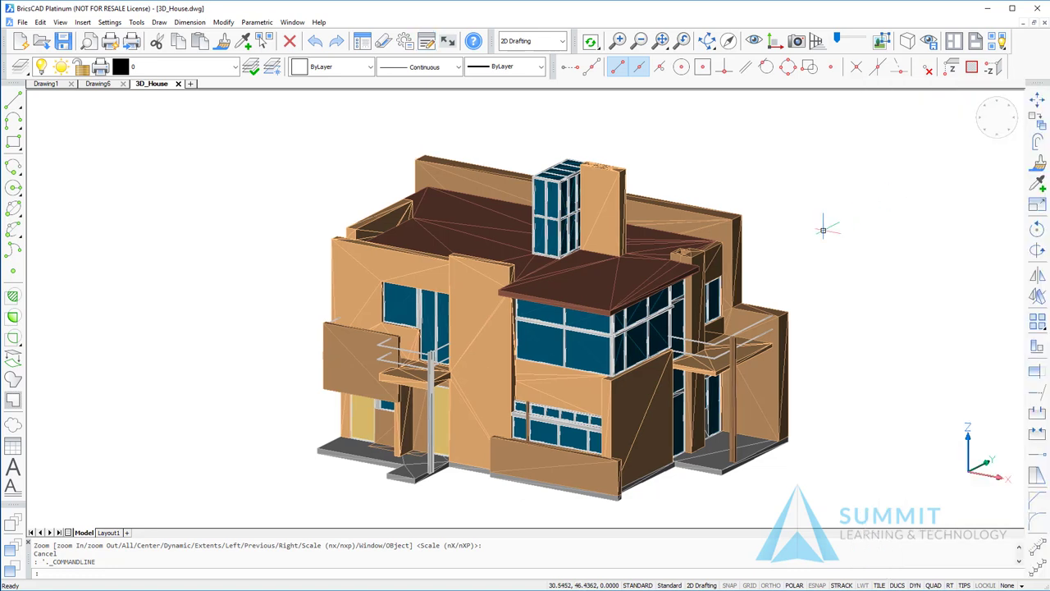
pyautogui.click(59, 22)
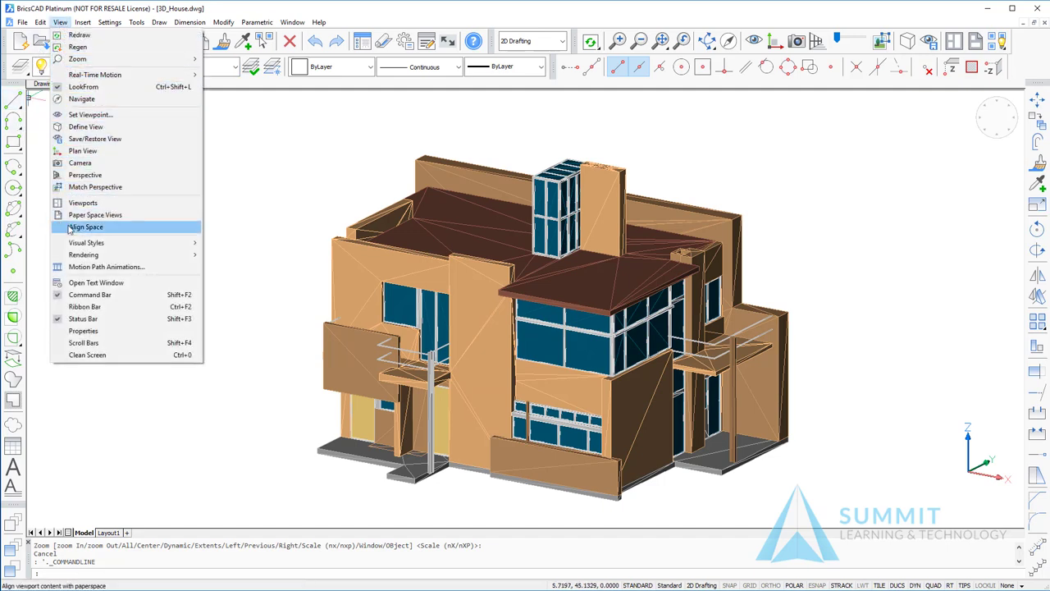
pyautogui.click(82, 331)
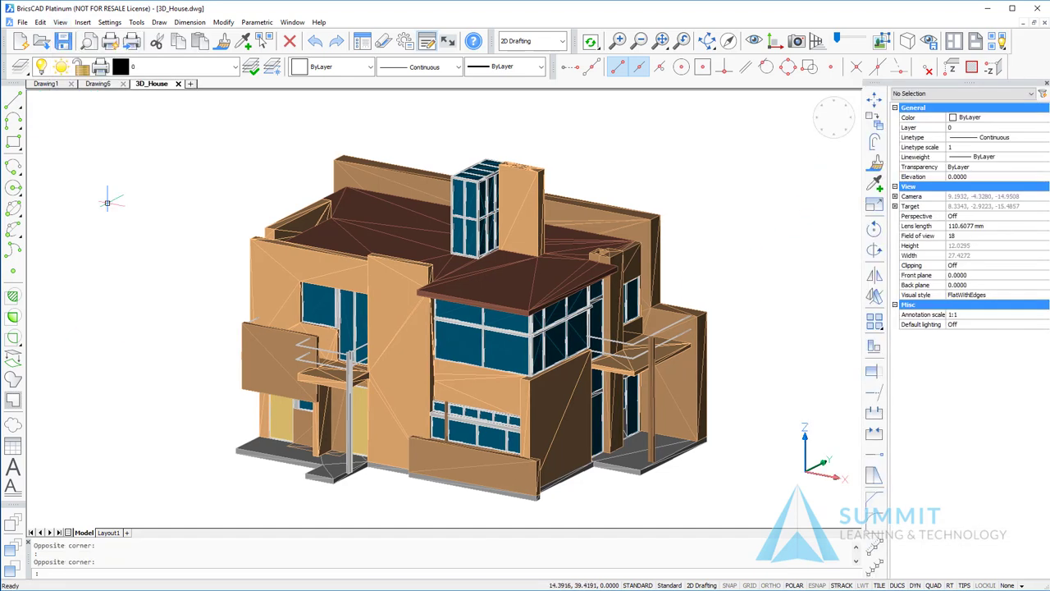
# - Show the Tool Palettes, resize them wider and shorter, and browse the Form, Hatch and Commands tabs
pyautogui.rightClick(14, 146)
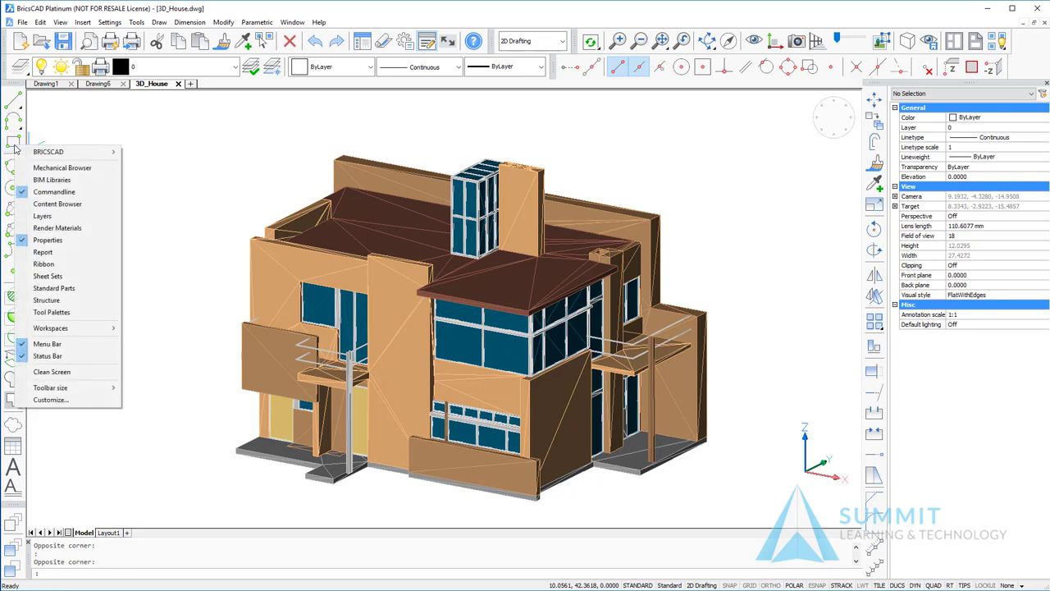
pyautogui.click(56, 317)
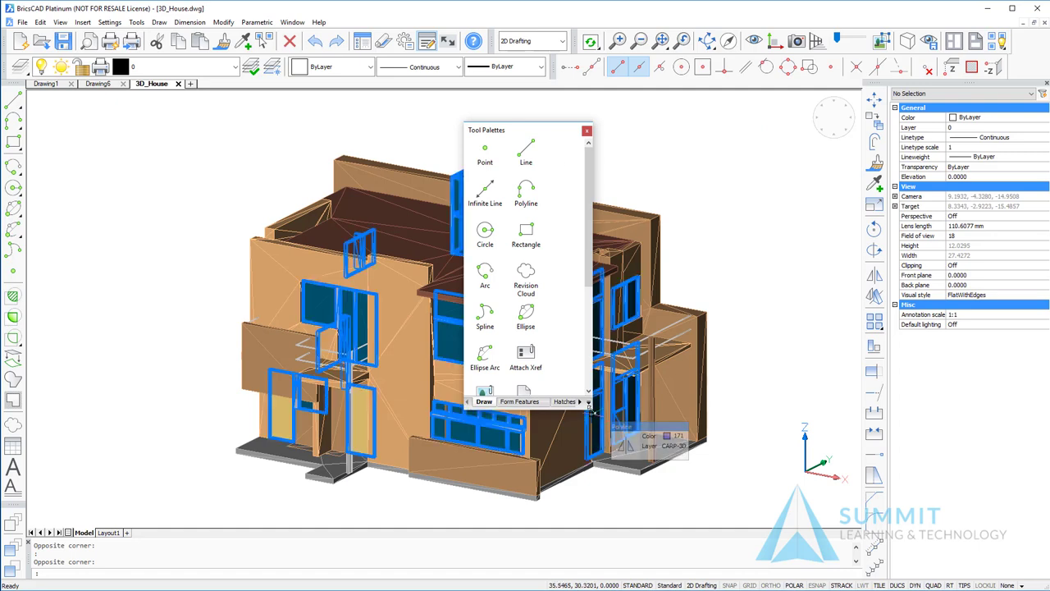
pyautogui.moveTo(591, 412); pyautogui.dragTo(719, 370)
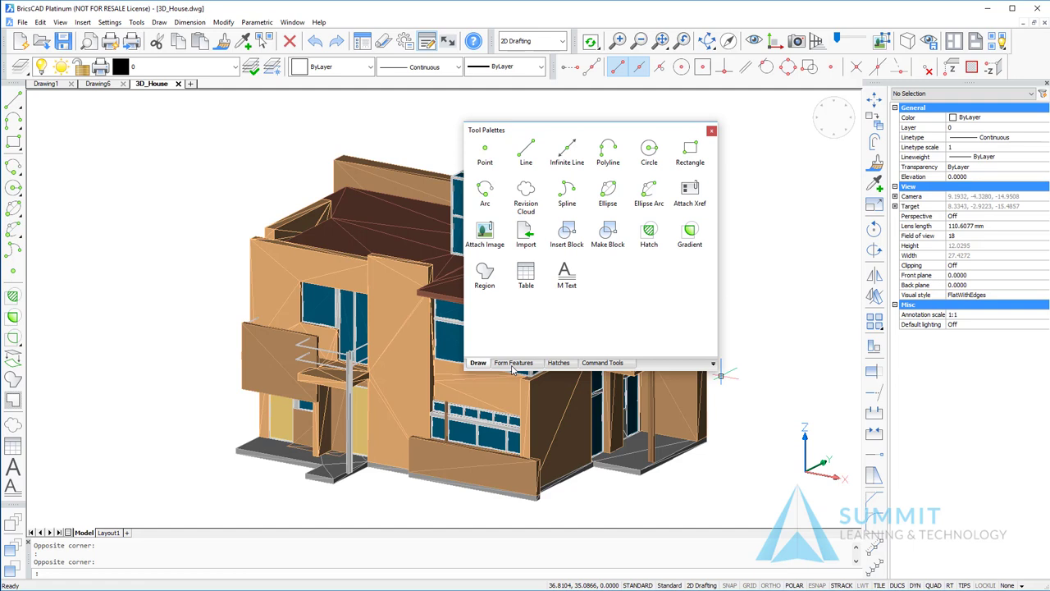
pyautogui.click(513, 363)
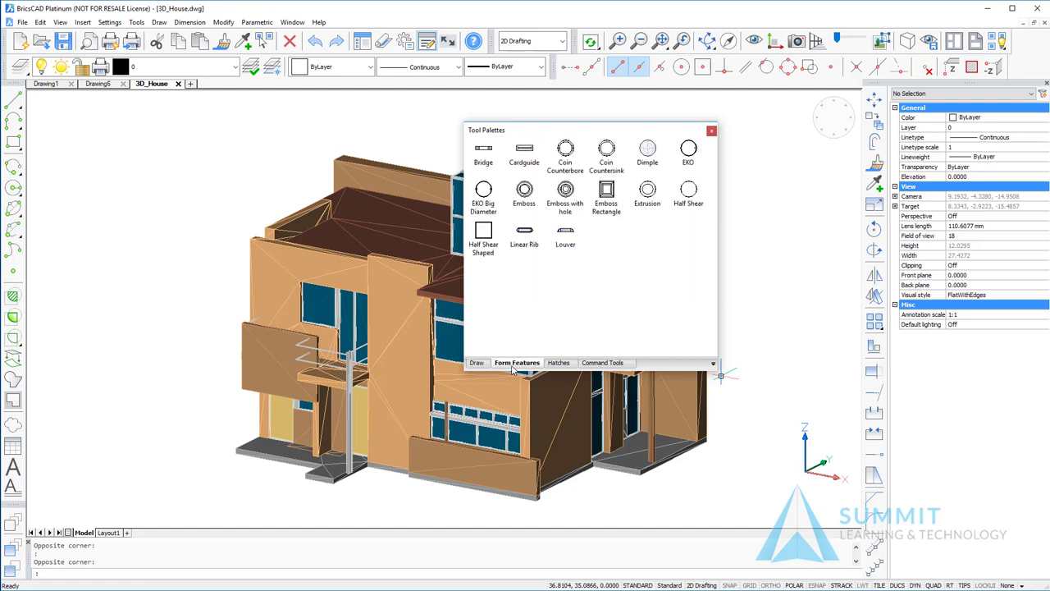
pyautogui.click(565, 367)
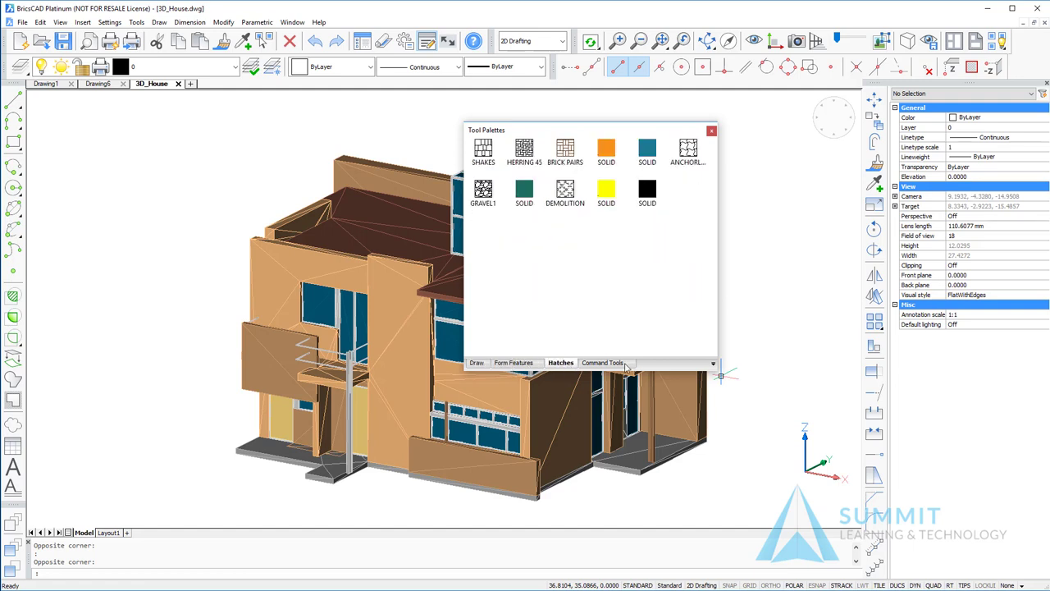
pyautogui.click(624, 364)
pyautogui.click(565, 367)
pyautogui.click(611, 365)
pyautogui.moveTo(607, 365)
pyautogui.mouseDown()
pyautogui.moveTo(558, 368)
pyautogui.moveTo(636, 367)
pyautogui.mouseUp()
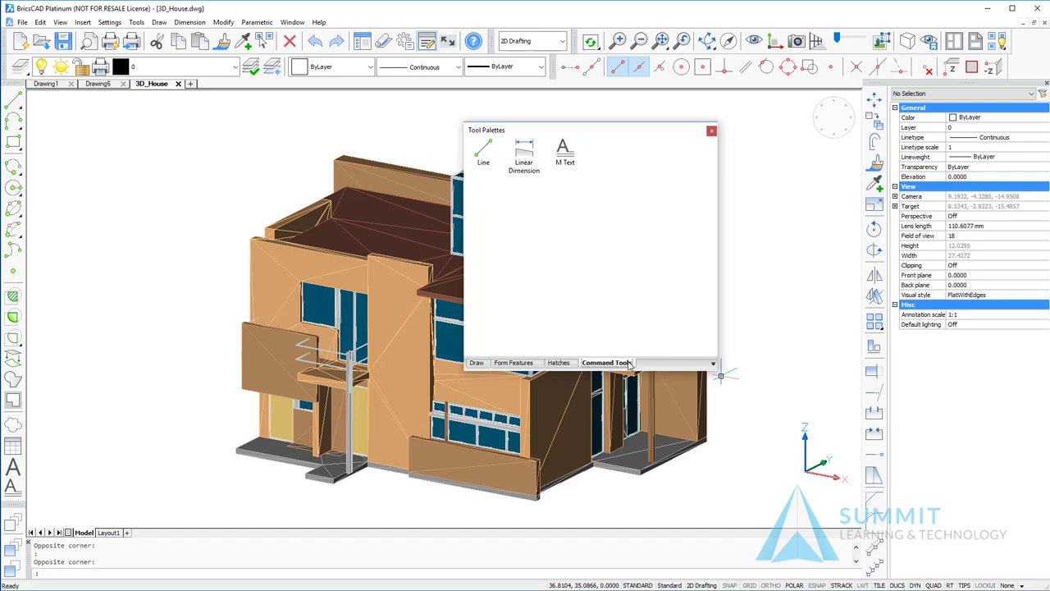
# - View the basic Draw tools, dock the palettes under Properties, and switch to Drawing6
pyautogui.click(566, 367)
pyautogui.click(517, 363)
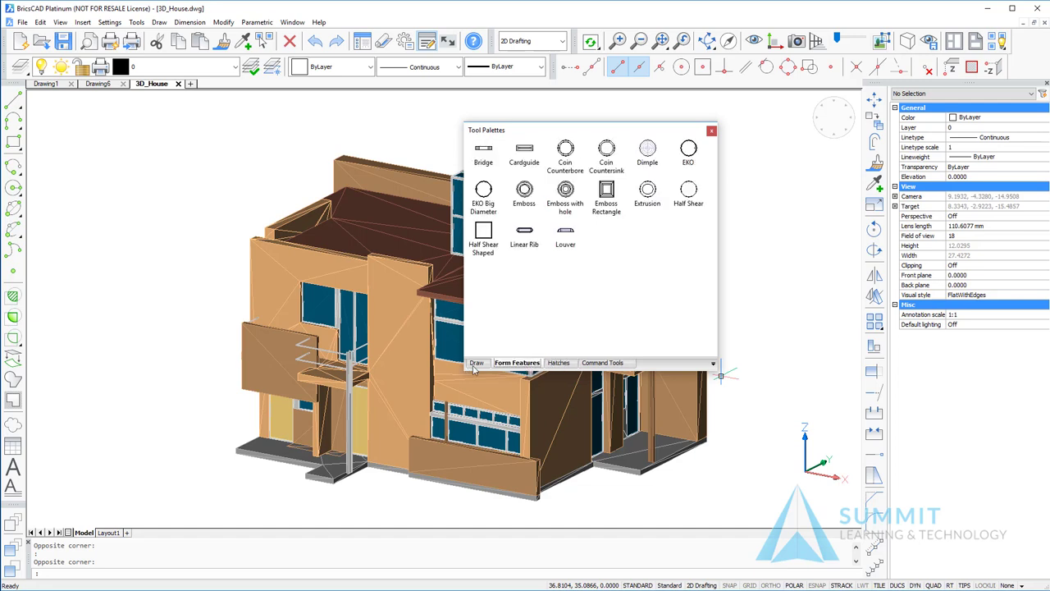
pyautogui.click(476, 364)
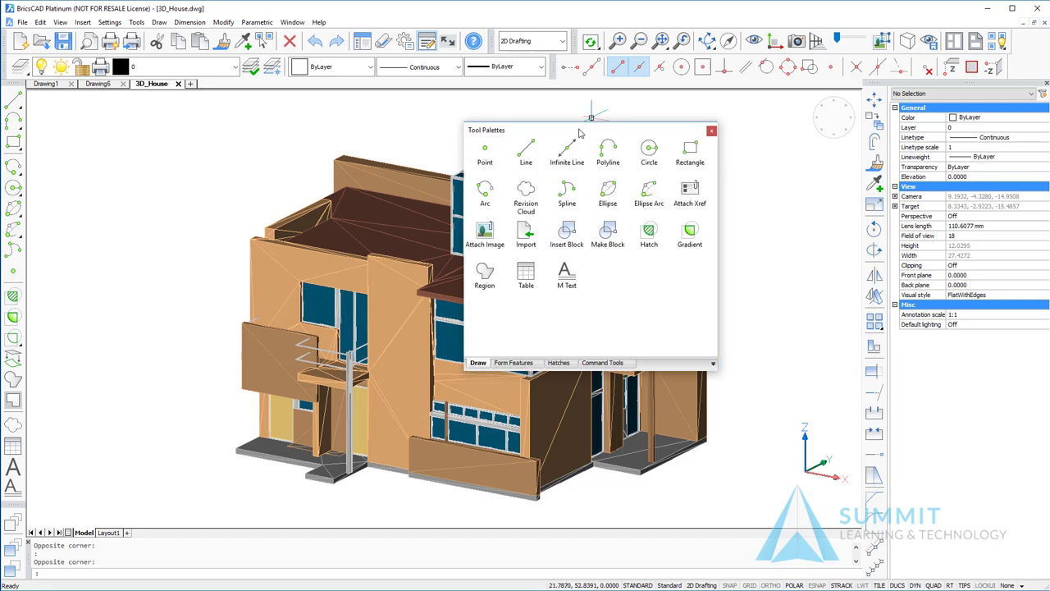
pyautogui.moveTo(890, 387); pyautogui.dragTo(985, 422)
pyautogui.click(100, 84)
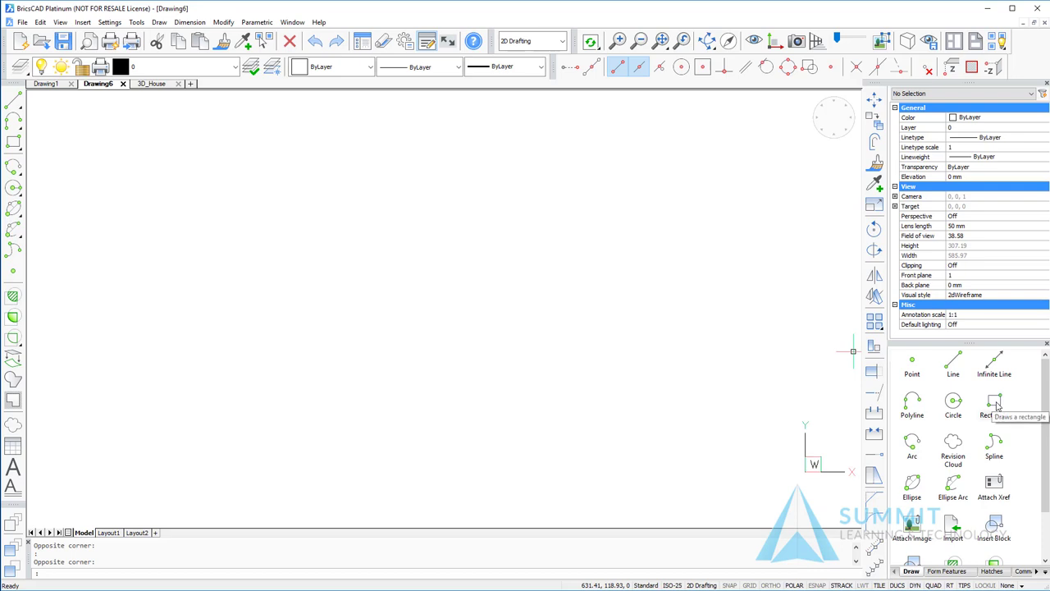
# - Draw a 200 by 100 rectangle with the palette's Rectangle tool
pyautogui.click(996, 402)
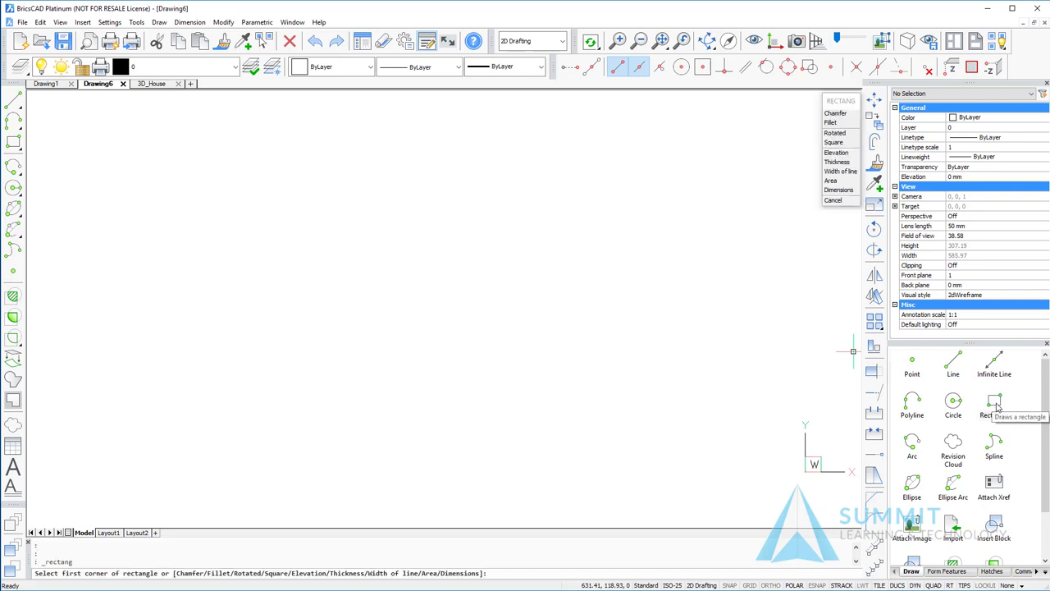
pyautogui.click(202, 366)
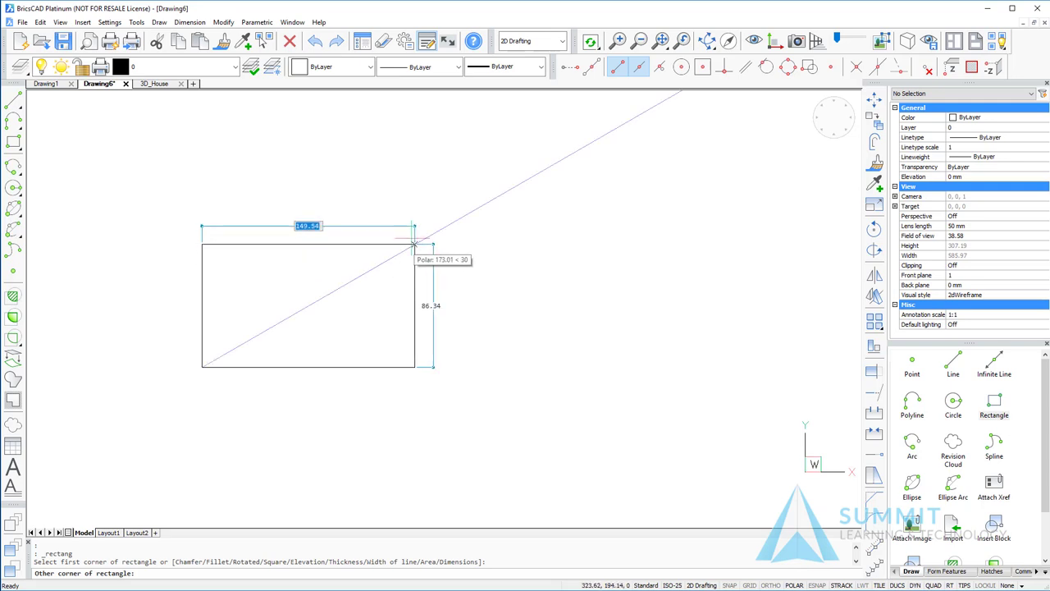
pyautogui.write('200')
pyautogui.press('Tab')
pyautogui.write('10')
pyautogui.press('Return')
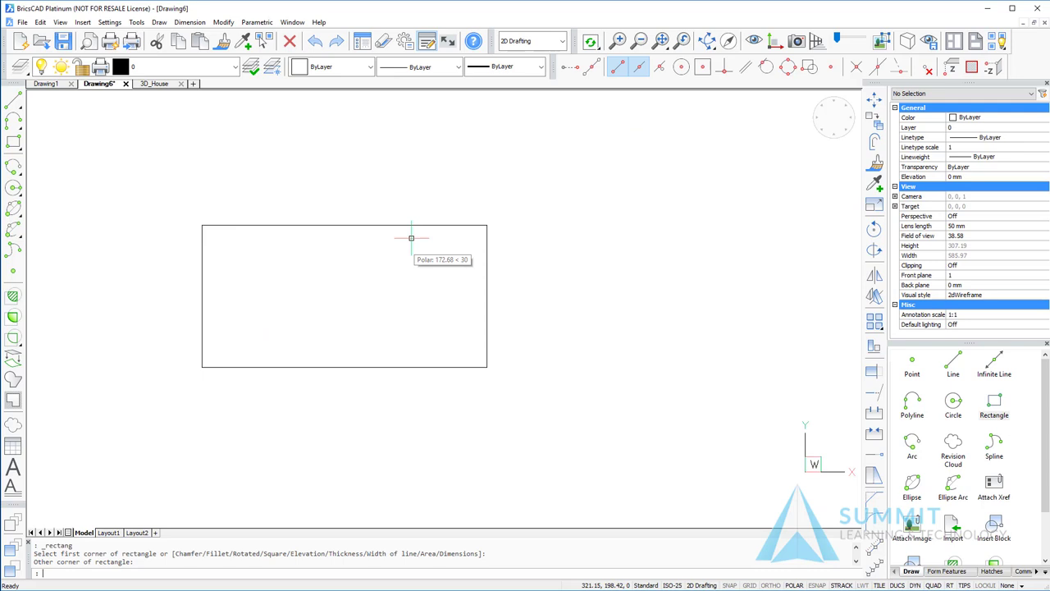
# - Draw a radius-35 circle centred in the rectangle using entity snaps and midpoint tracking
pyautogui.write('c')
pyautogui.press('Return')
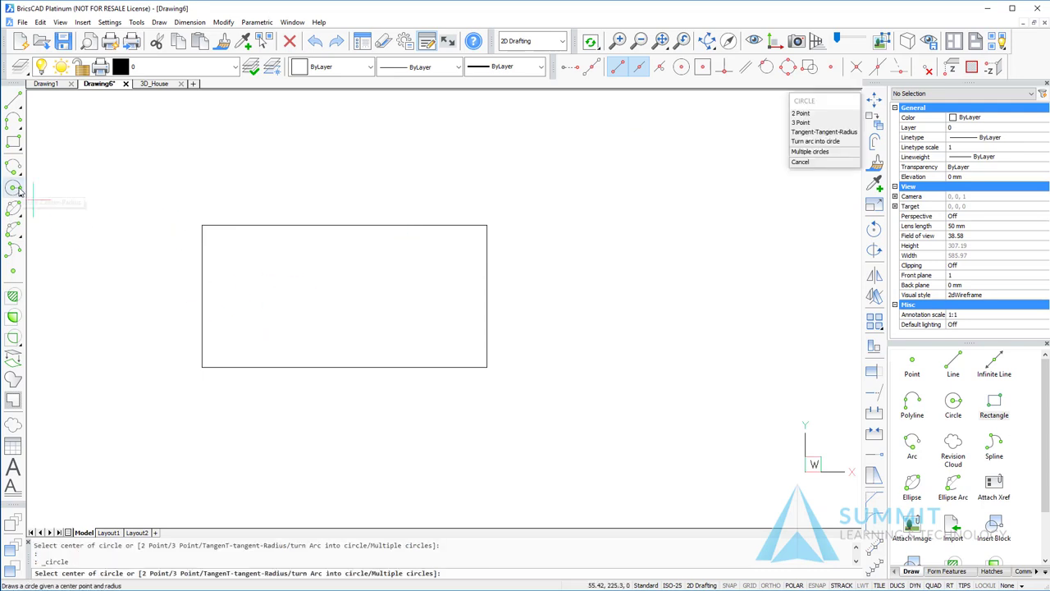
pyautogui.press('F3')
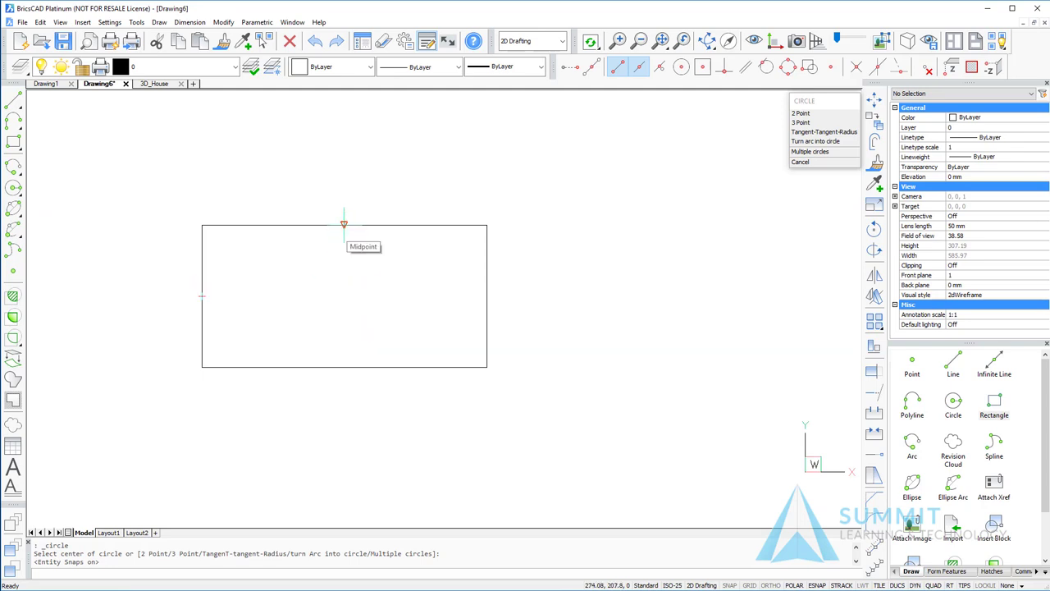
pyautogui.click(344, 295)
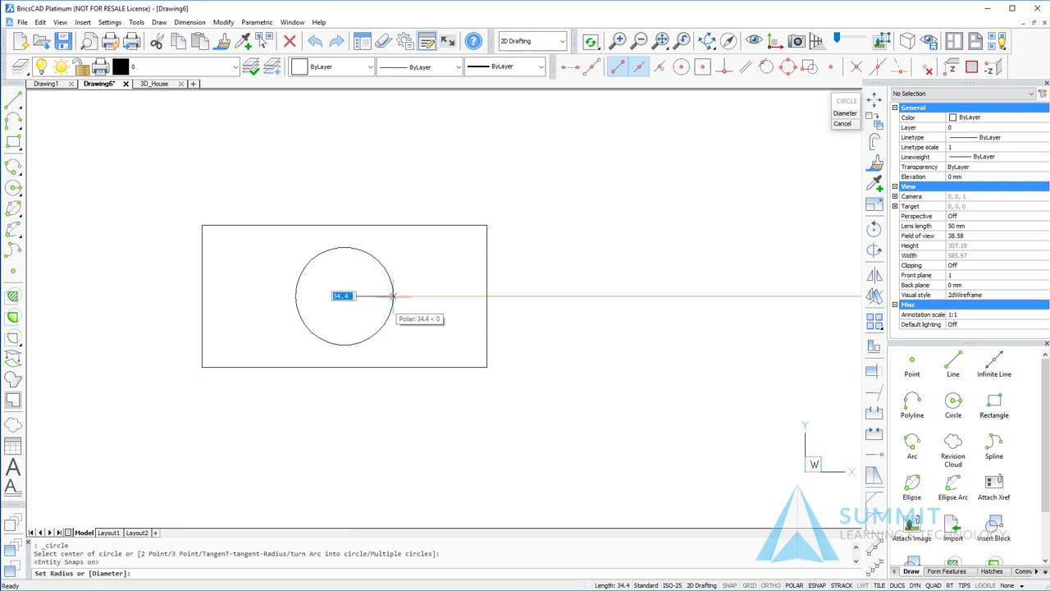
pyautogui.write('35')
pyautogui.press('Return')
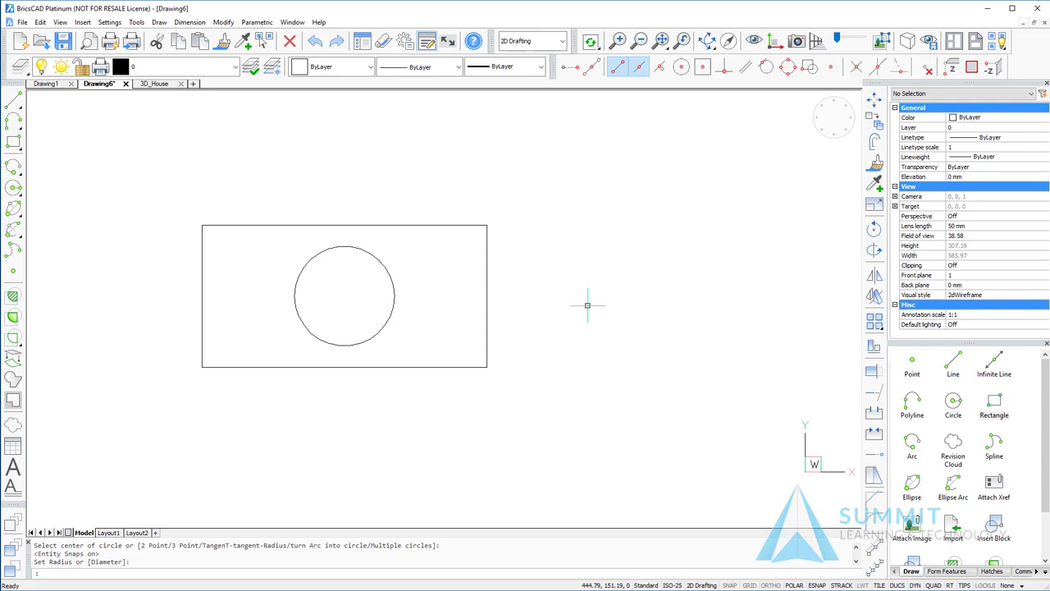
# - Call up the Quad menu and window-select the rectangle and circle, reselecting after a cancel
pyautogui.rightClick(506, 237)
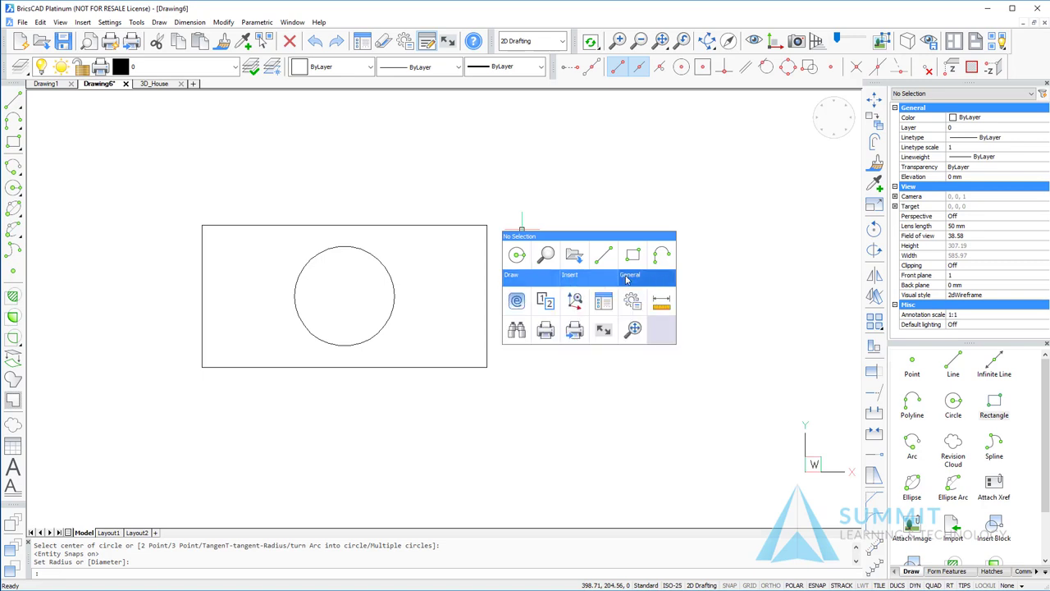
pyautogui.moveTo(581, 277)
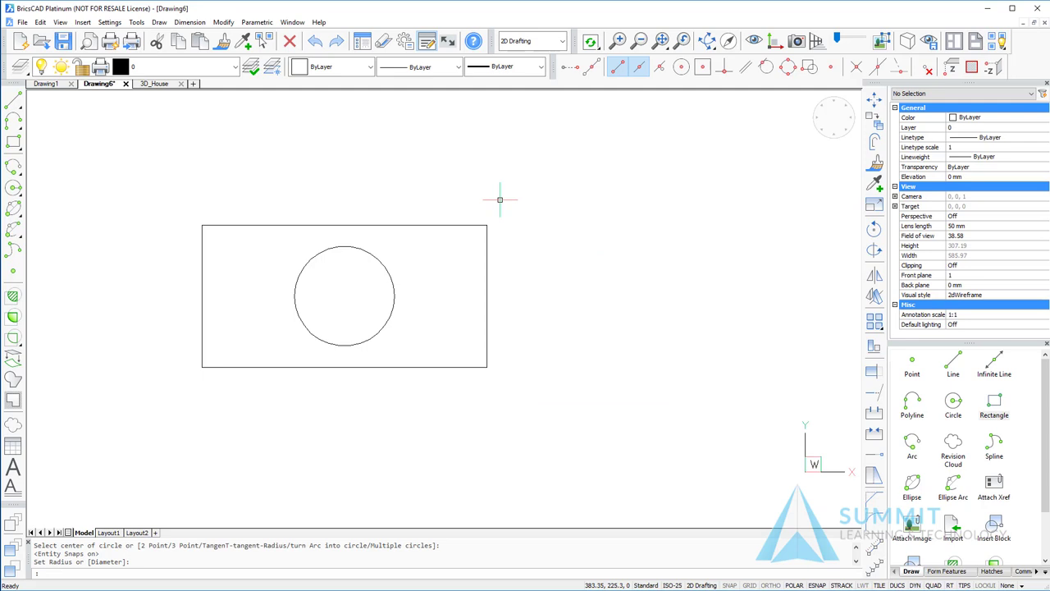
pyautogui.click(501, 200)
pyautogui.click(244, 387)
pyautogui.moveTo(487, 246)
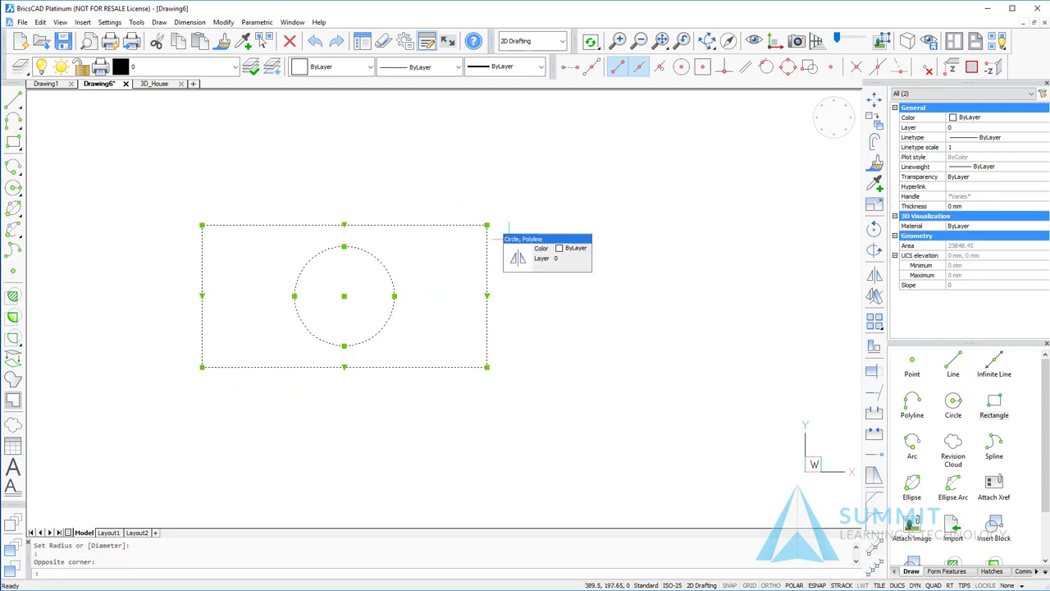
pyautogui.moveTo(510, 277)
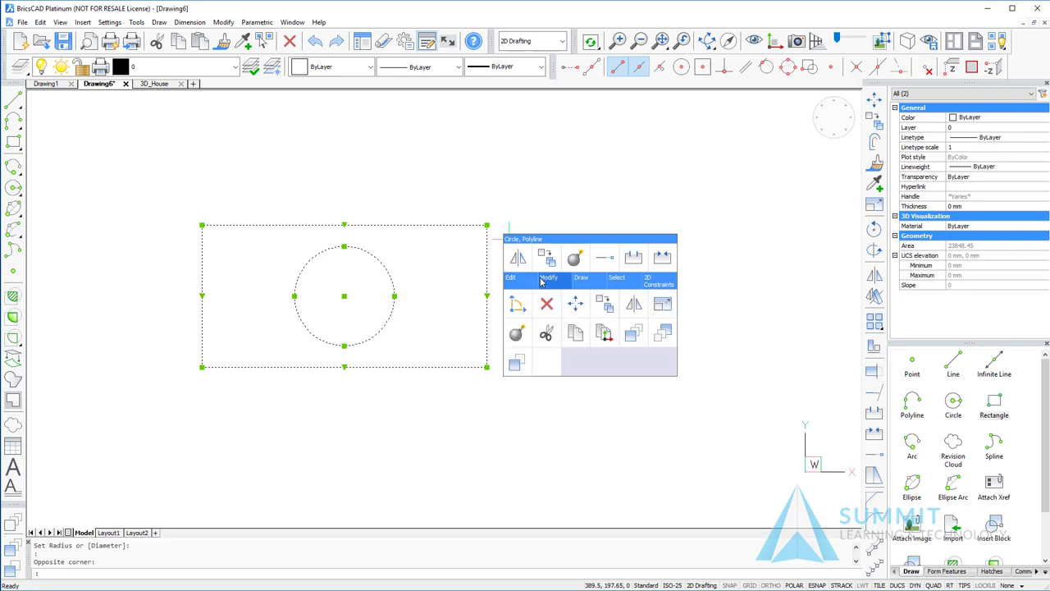
pyautogui.moveTo(617, 277)
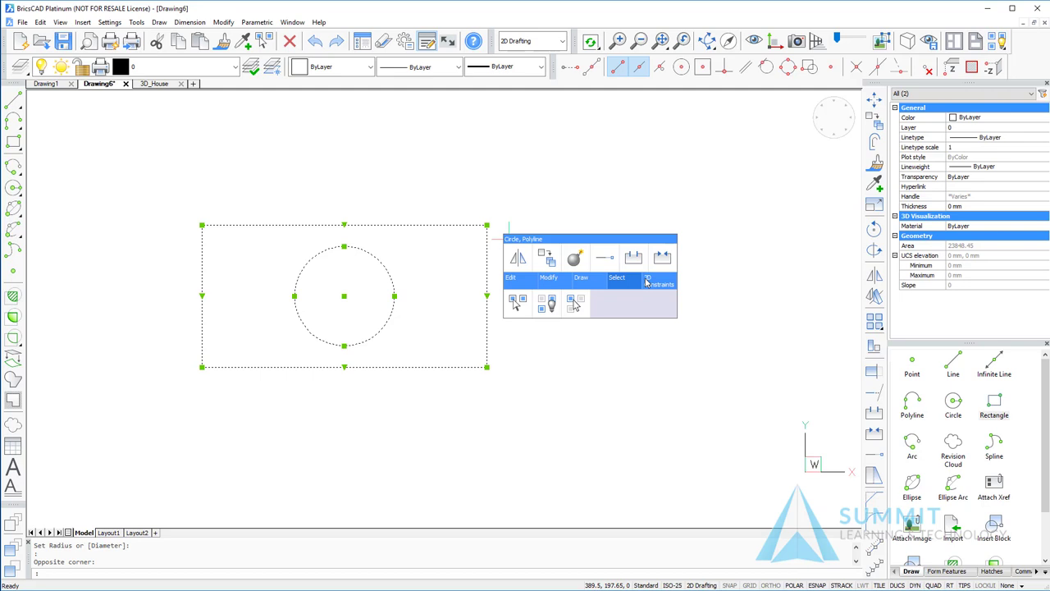
pyautogui.moveTo(486, 296)
pyautogui.press('Escape')
pyautogui.click(518, 198)
pyautogui.click(168, 401)
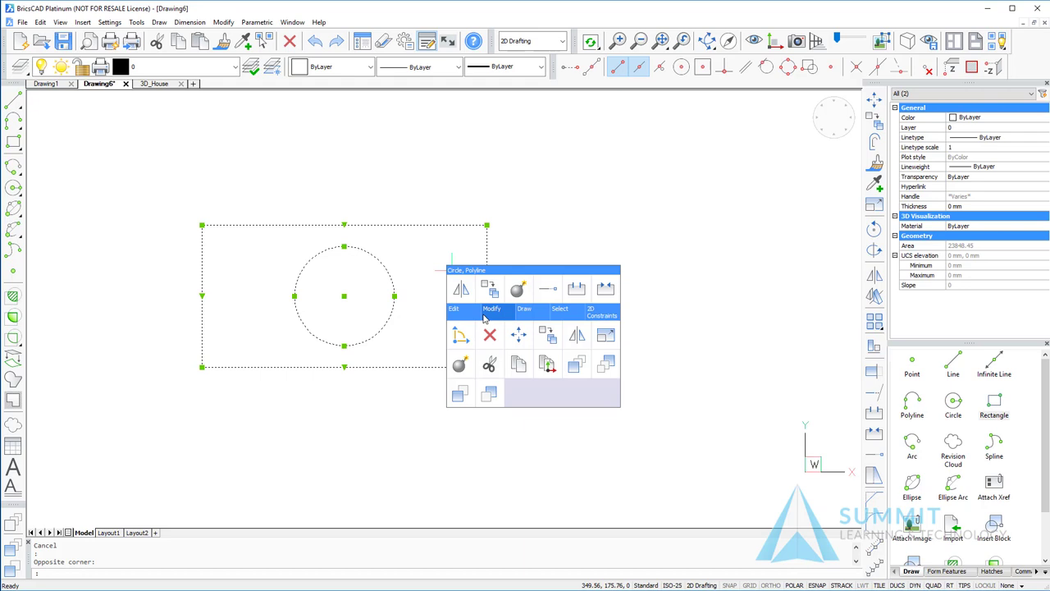
# - Mirror the rectangle and circle about the rectangle's vertical right edge, keeping the originals
pyautogui.click(578, 333)
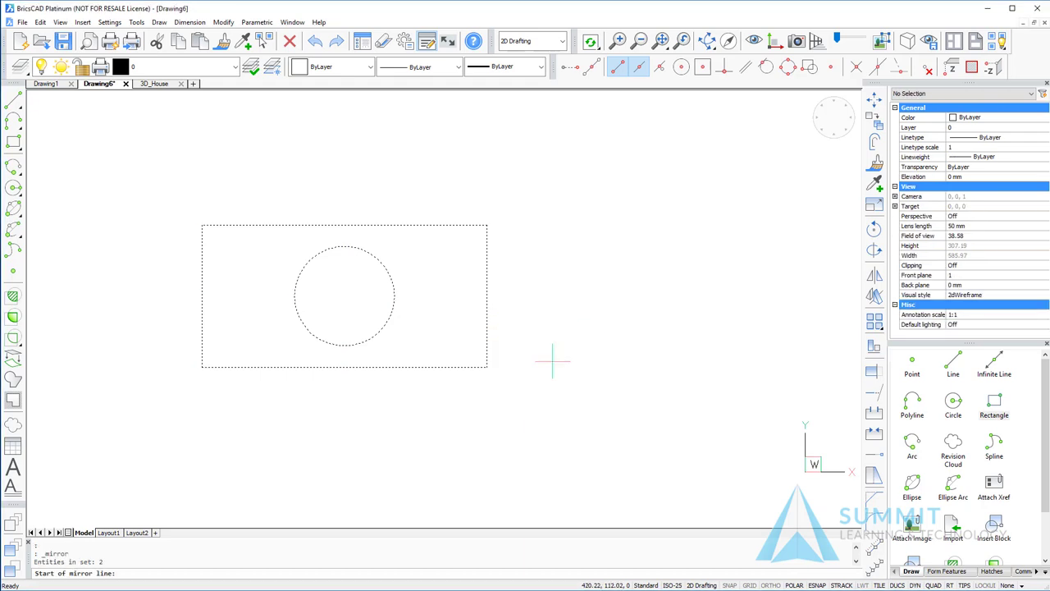
pyautogui.click(487, 367)
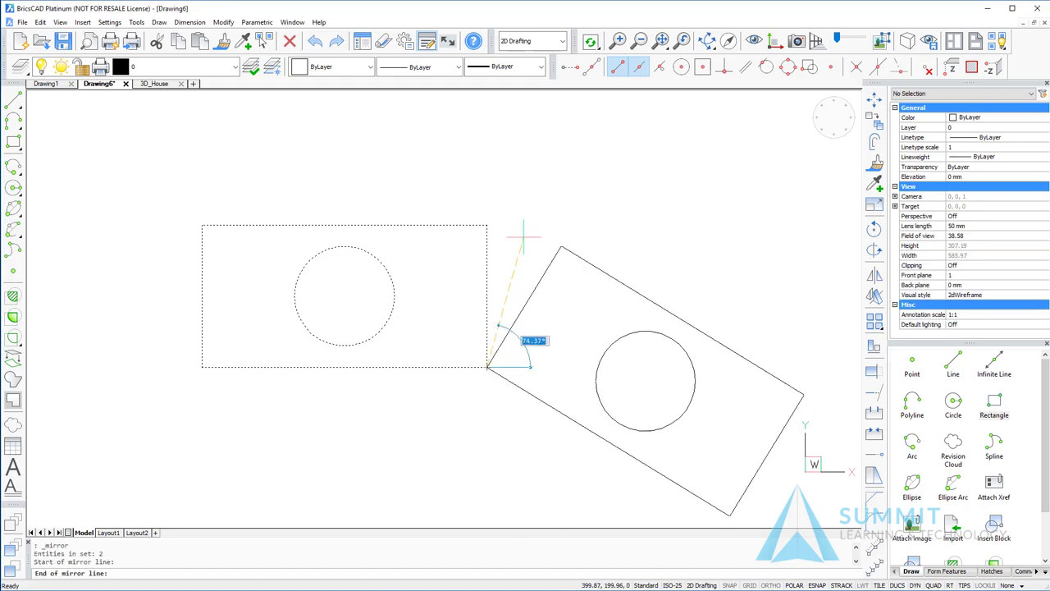
pyautogui.click(487, 166)
pyautogui.press('Return')
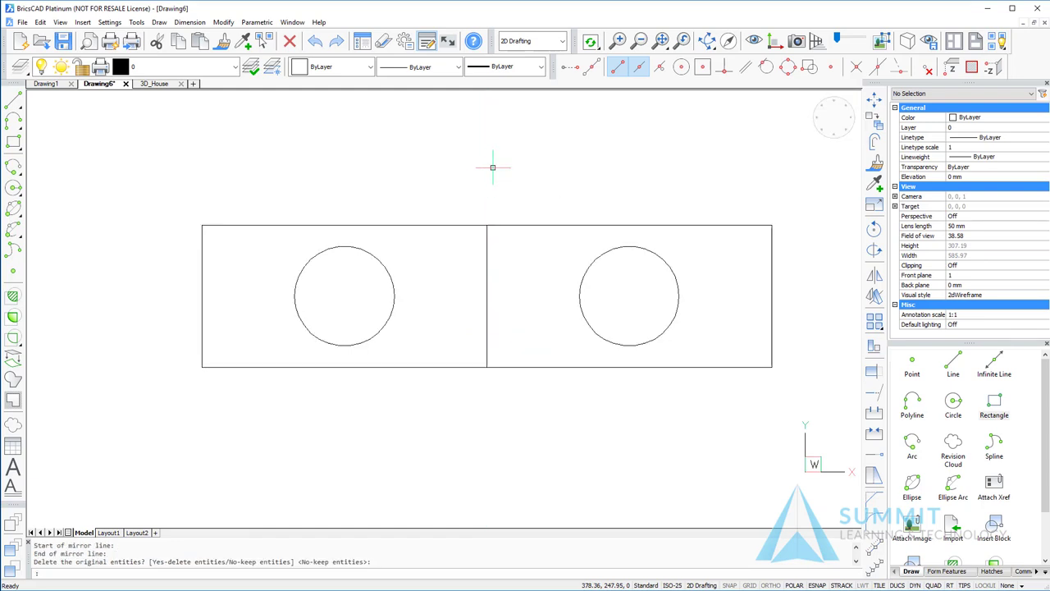
pyautogui.moveTo(487, 168); pyautogui.dragTo(431, 199, button='middle')
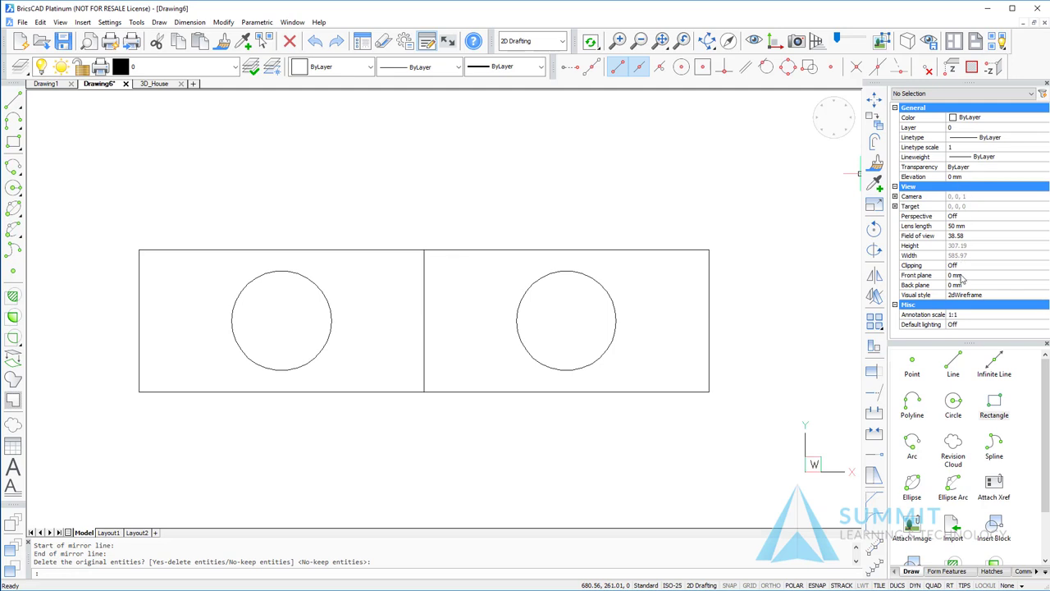
pyautogui.click(741, 242)
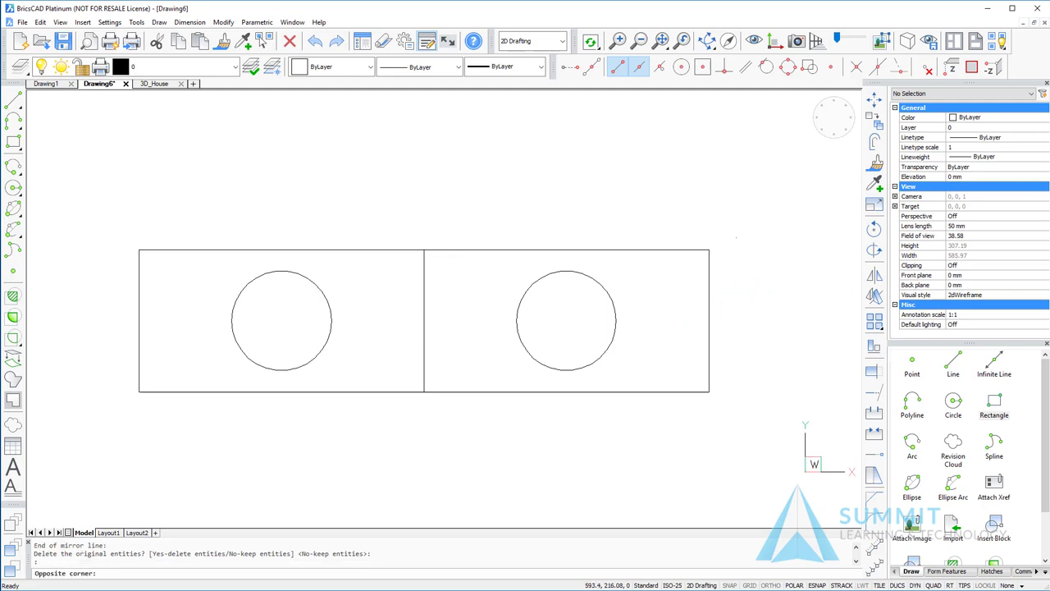
pyautogui.click(675, 305)
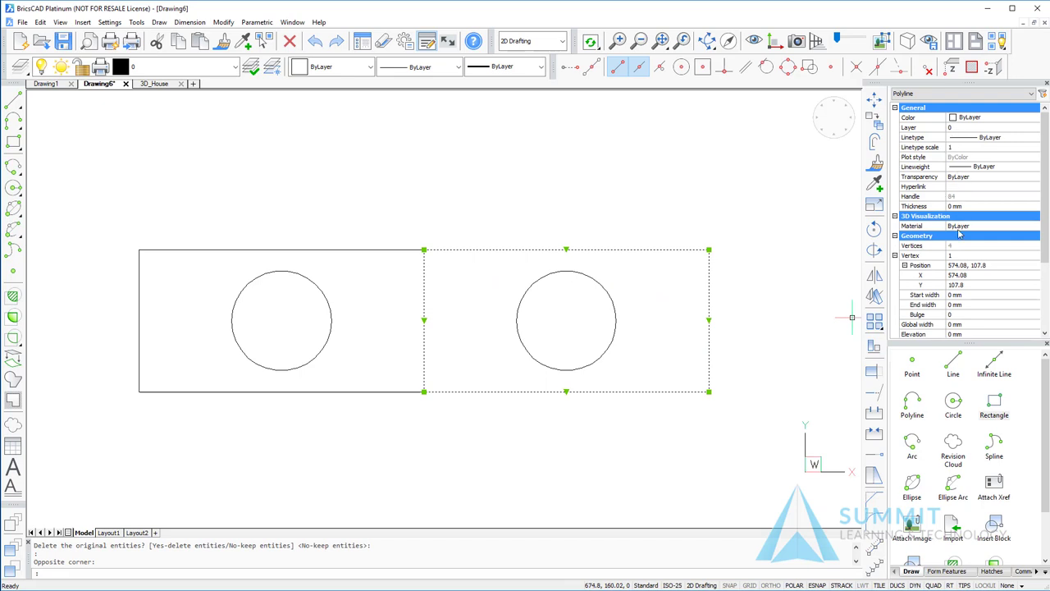
pyautogui.scroll(-2, 1046, 228)
pyautogui.scroll(-2, 1046, 228)
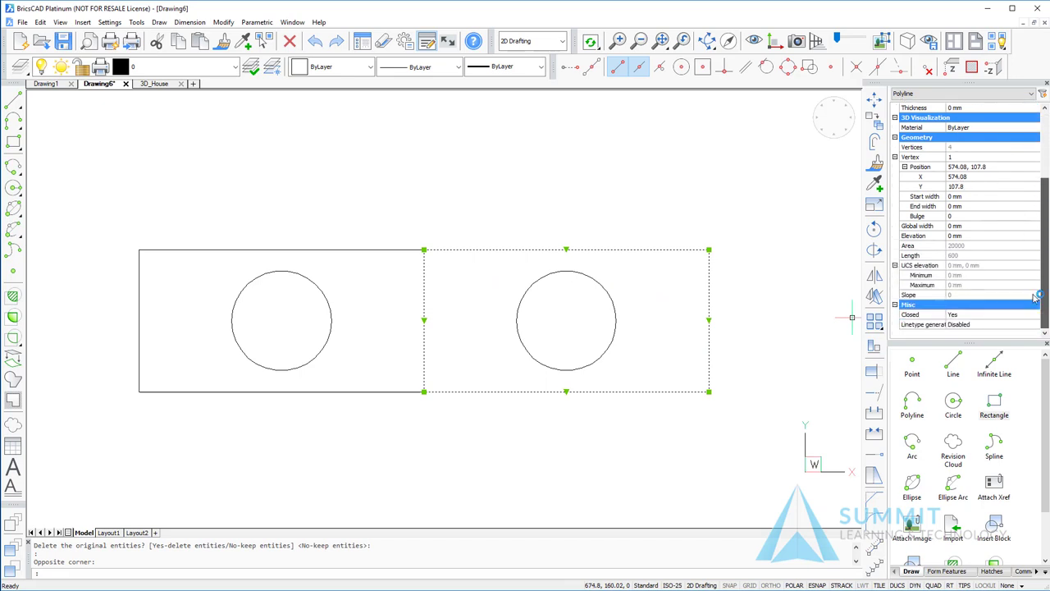
pyautogui.scroll(4, 1046, 227)
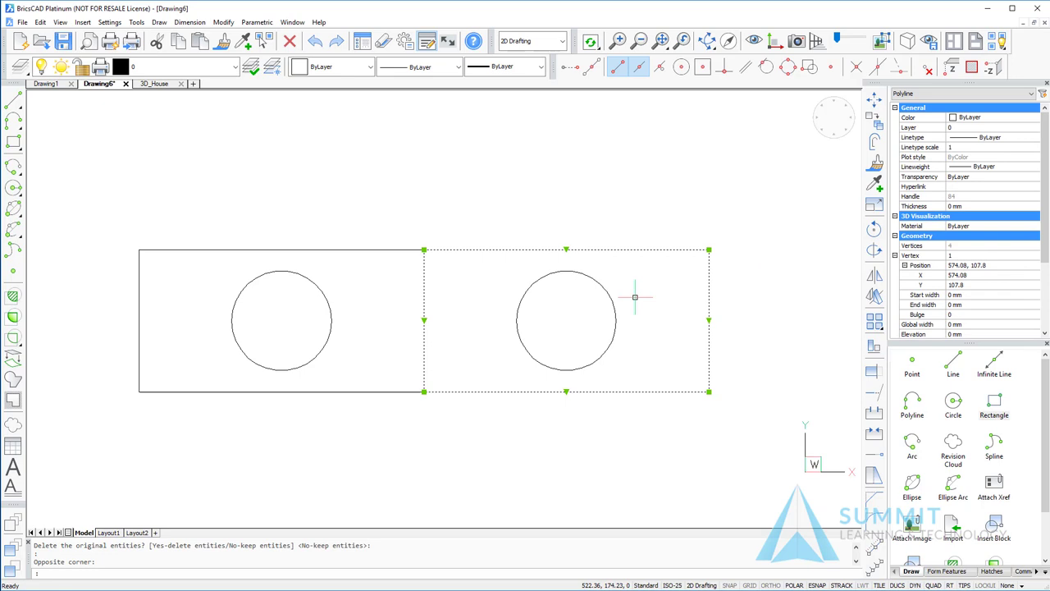
pyautogui.click(603, 284)
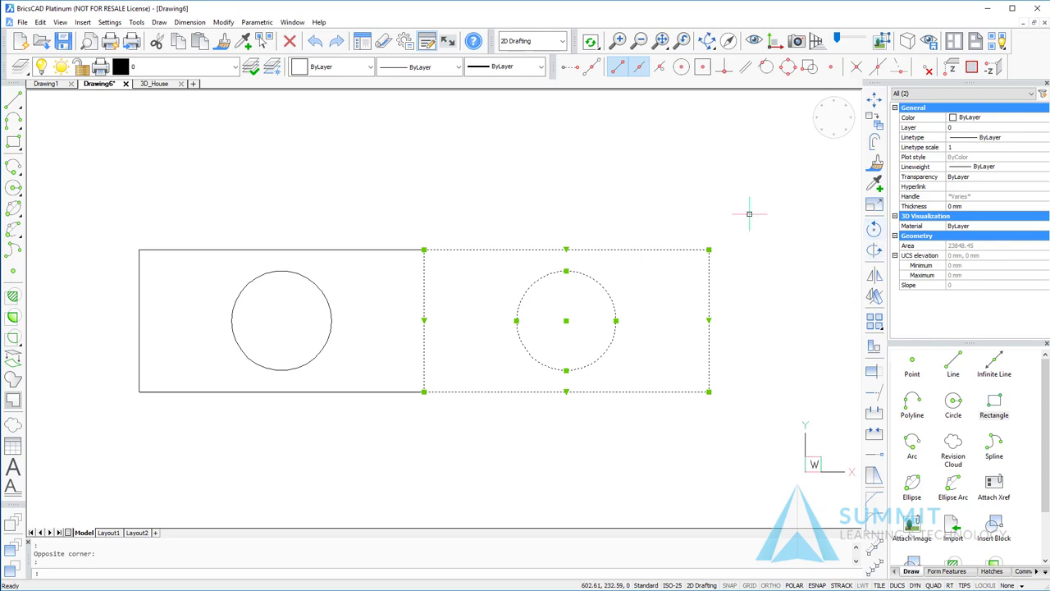
pyautogui.press('Escape')
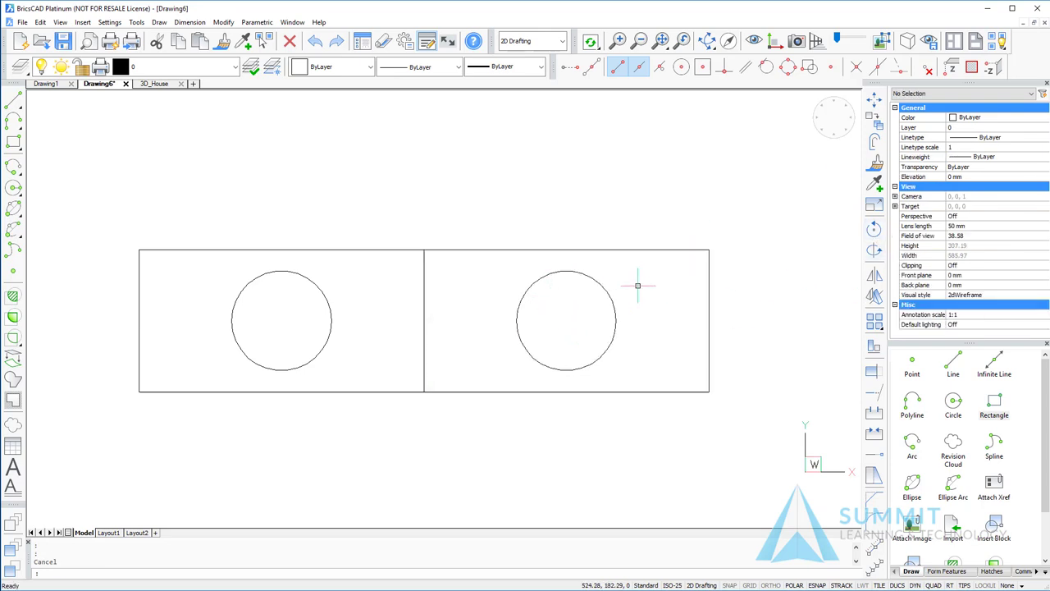
# - Select both circles and change their radius to 25 in Properties
pyautogui.click(610, 300)
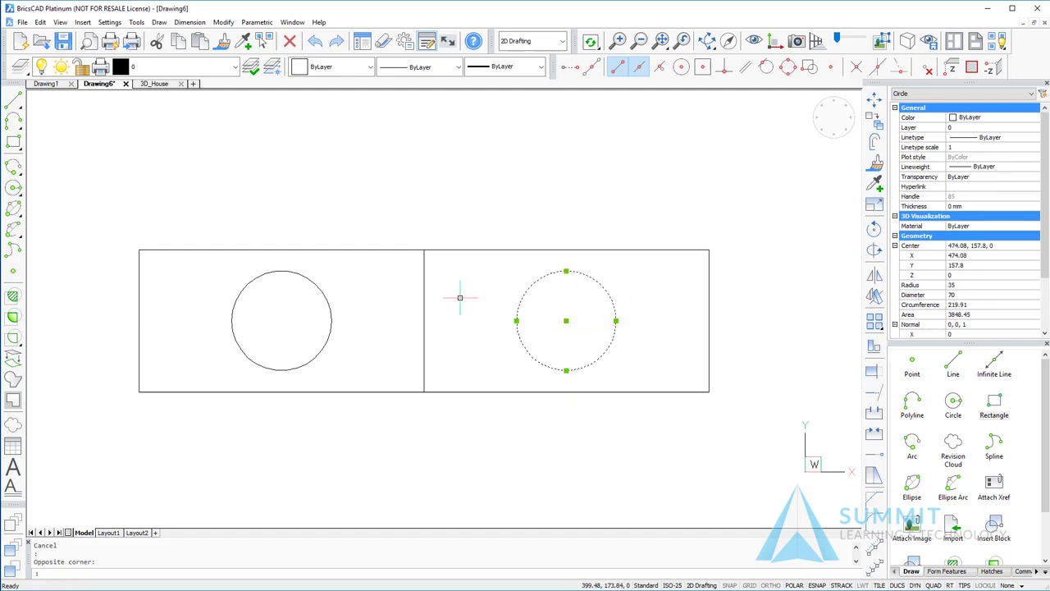
pyautogui.moveTo(322, 276); pyautogui.dragTo(283, 299)
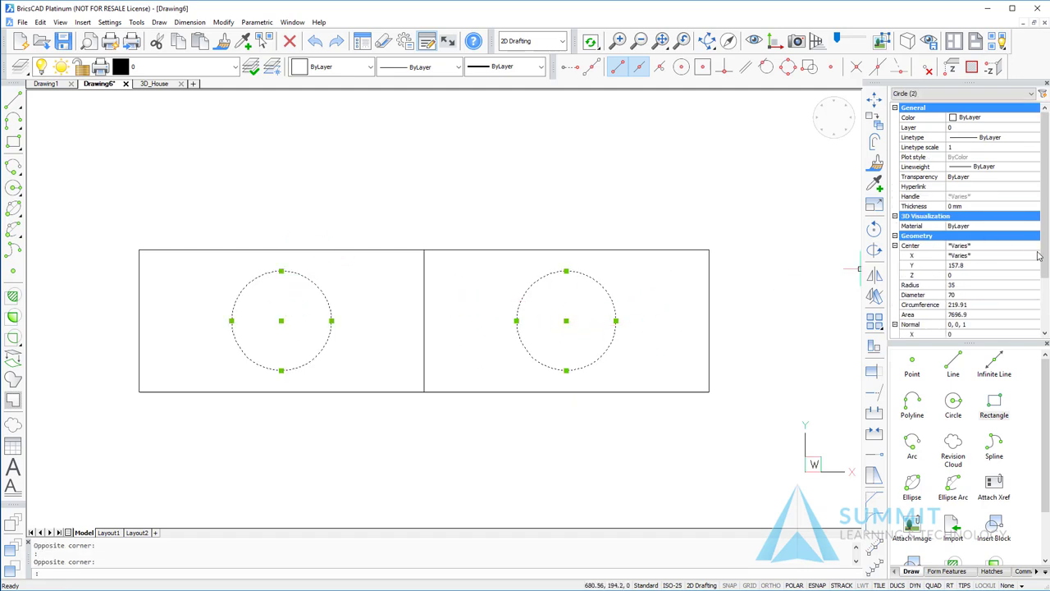
pyautogui.click(979, 284)
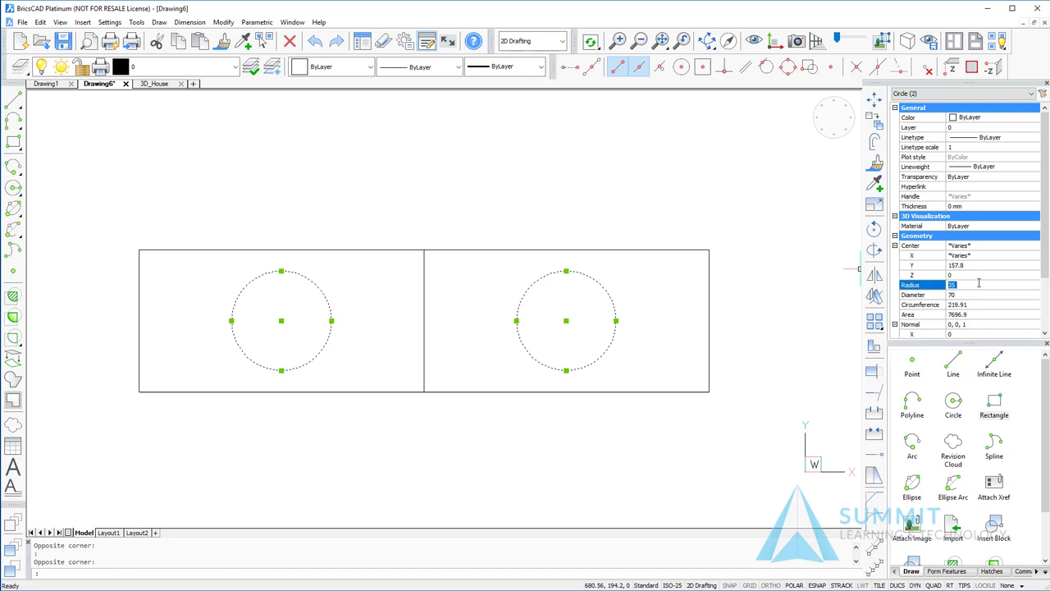
pyautogui.write('25')
pyautogui.press('Return')
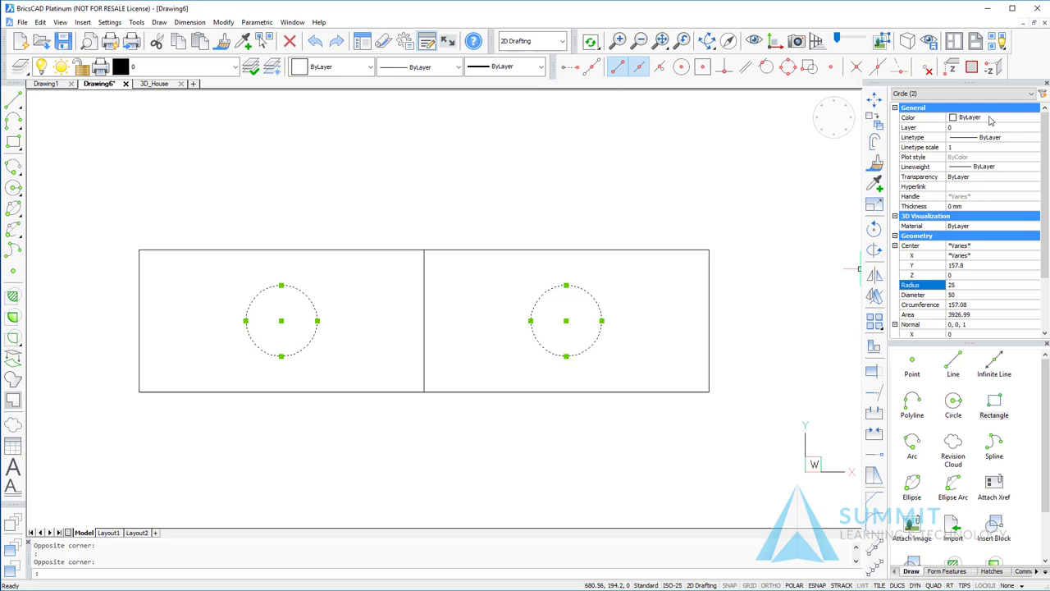
# - Set the circles' colour to Red and deselect them
pyautogui.click(990, 119)
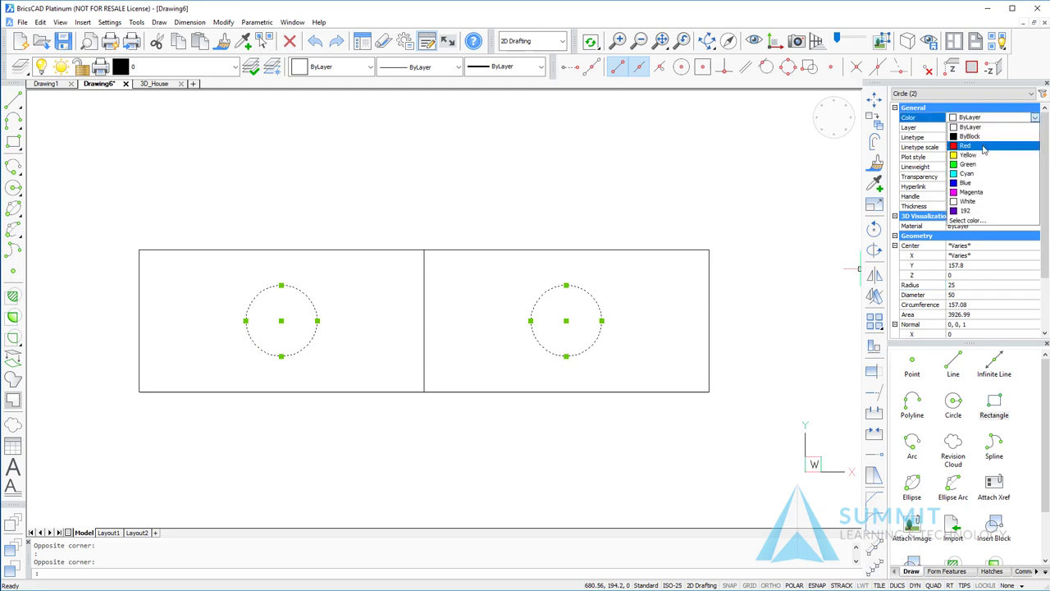
pyautogui.click(968, 142)
pyautogui.press('Escape')
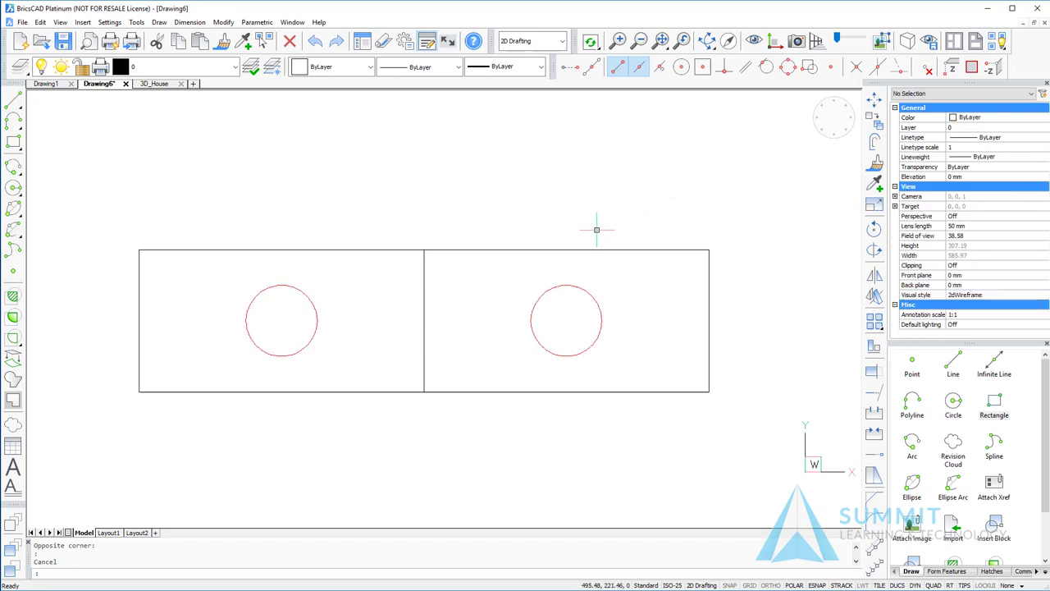
# - Select both rectangles, review their linetype and layer options, and colour them Blue
pyautogui.click(473, 230)
pyautogui.click(351, 434)
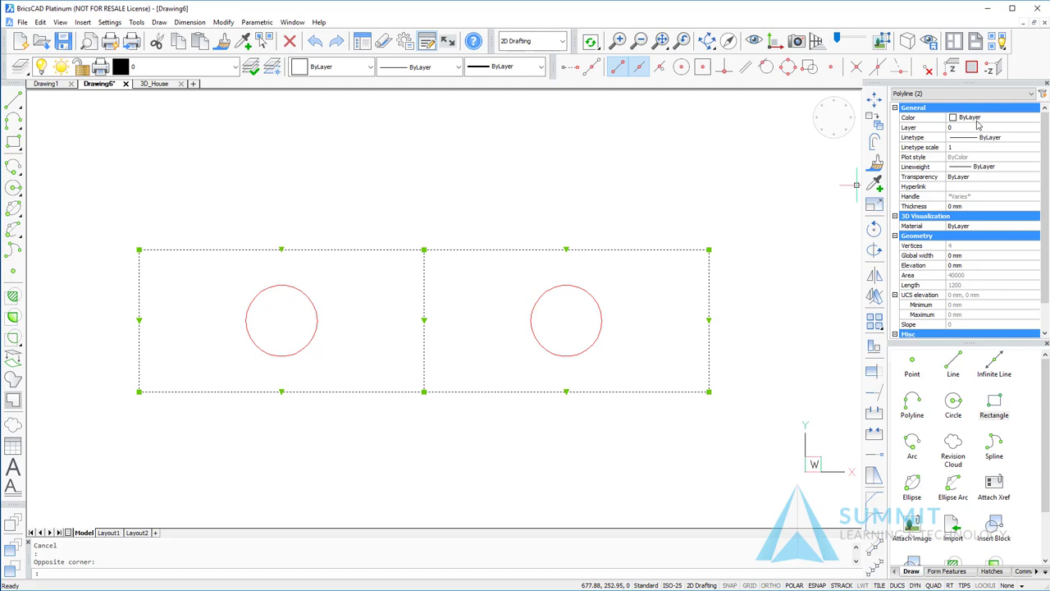
pyautogui.click(976, 138)
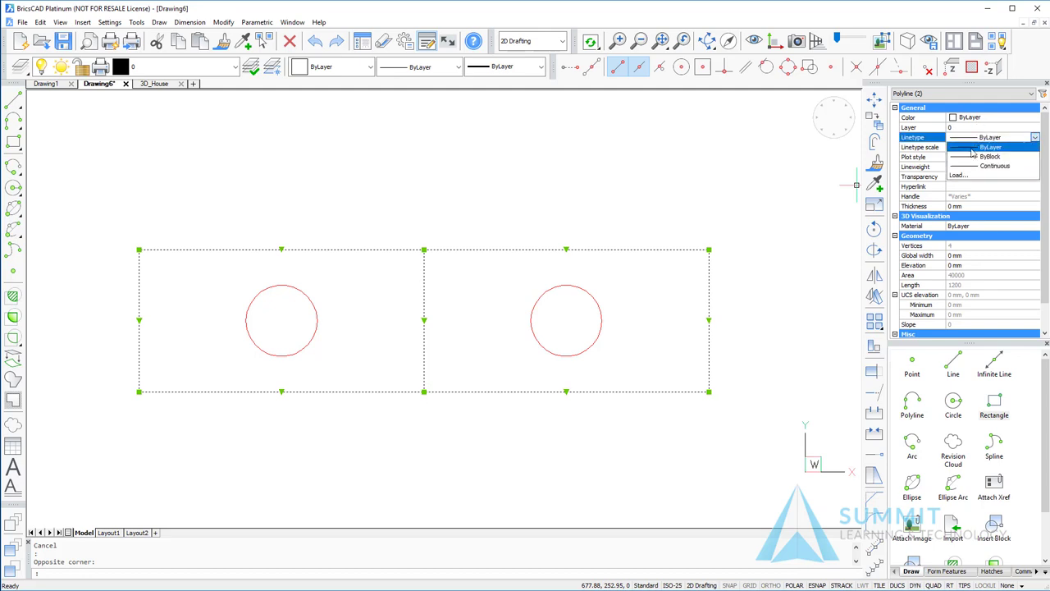
pyautogui.click(968, 167)
pyautogui.click(974, 128)
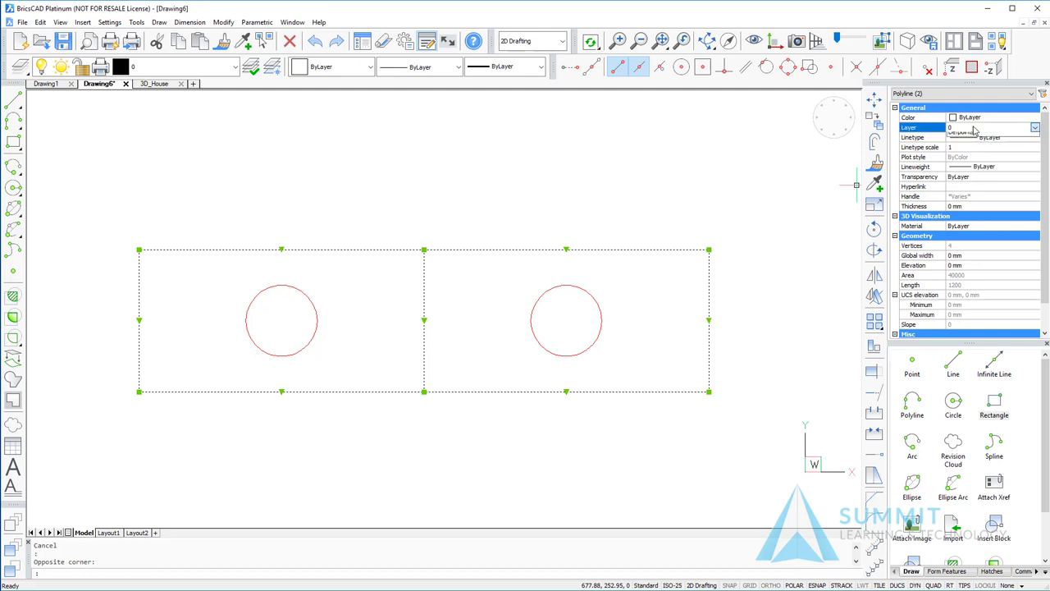
pyautogui.click(974, 128)
pyautogui.click(974, 117)
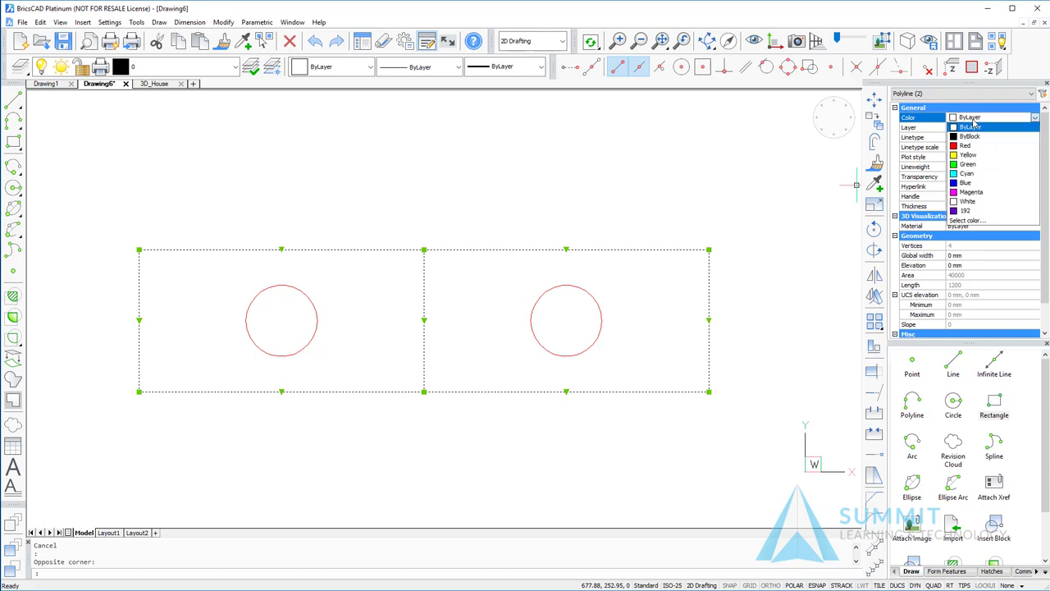
pyautogui.click(965, 183)
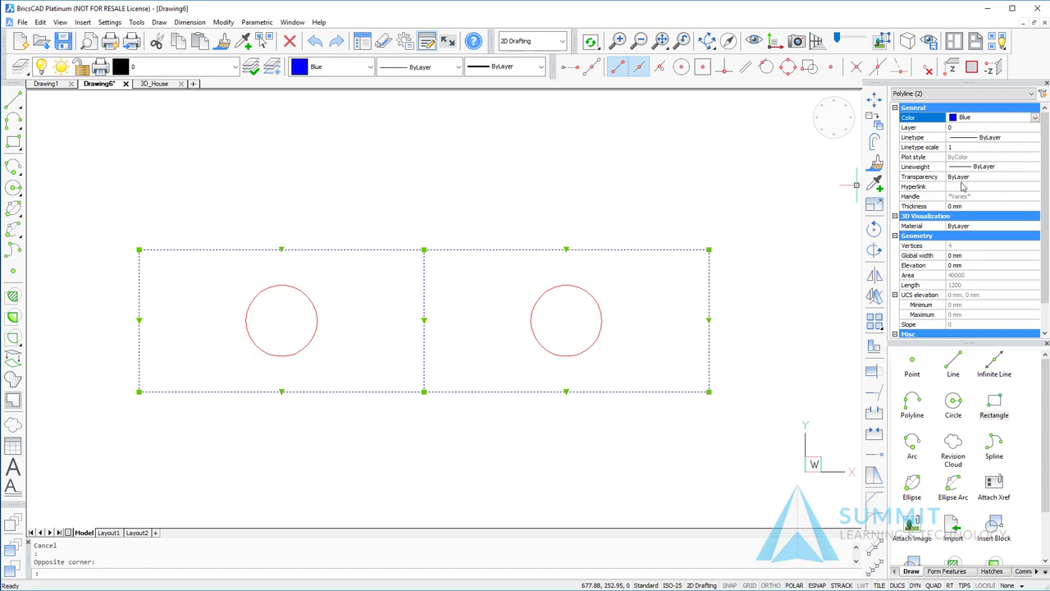
pyautogui.press('Escape')
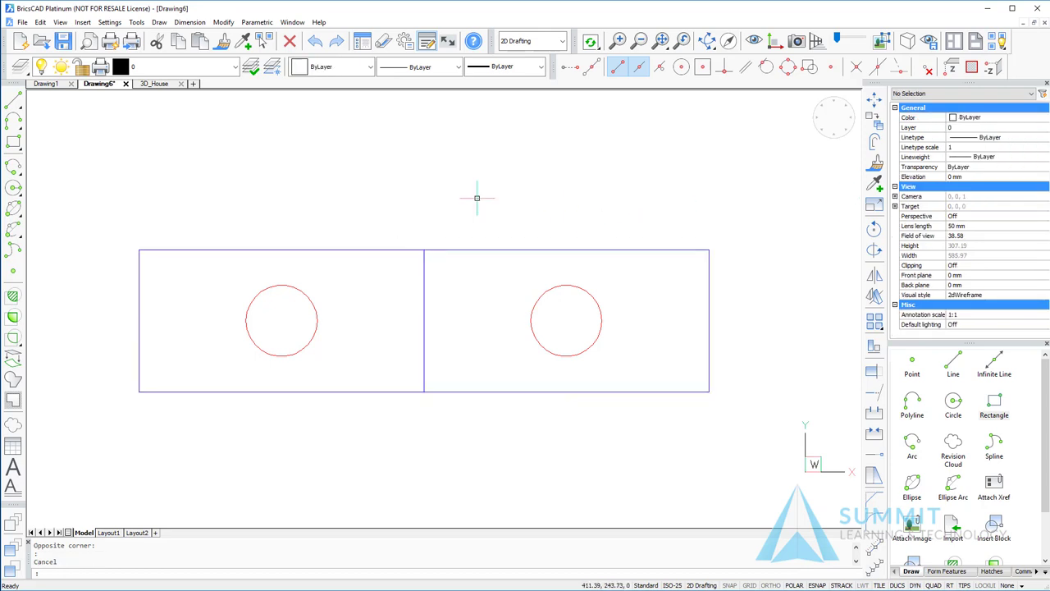
# - Switch to 3D_House and use LookFrom for front, plan and corner views, ending top back right
pyautogui.click(156, 84)
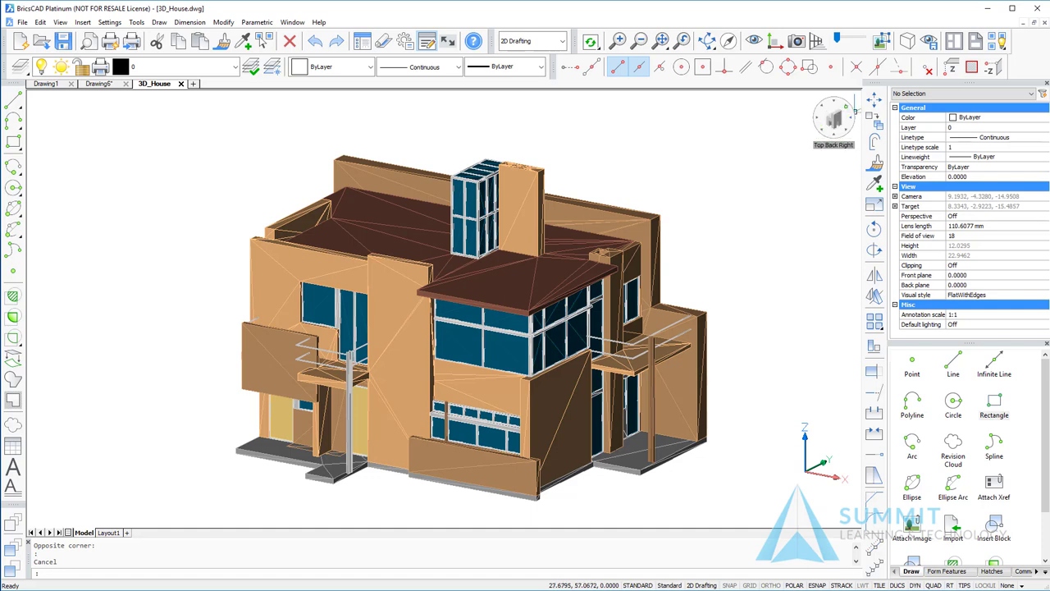
pyautogui.click(833, 115)
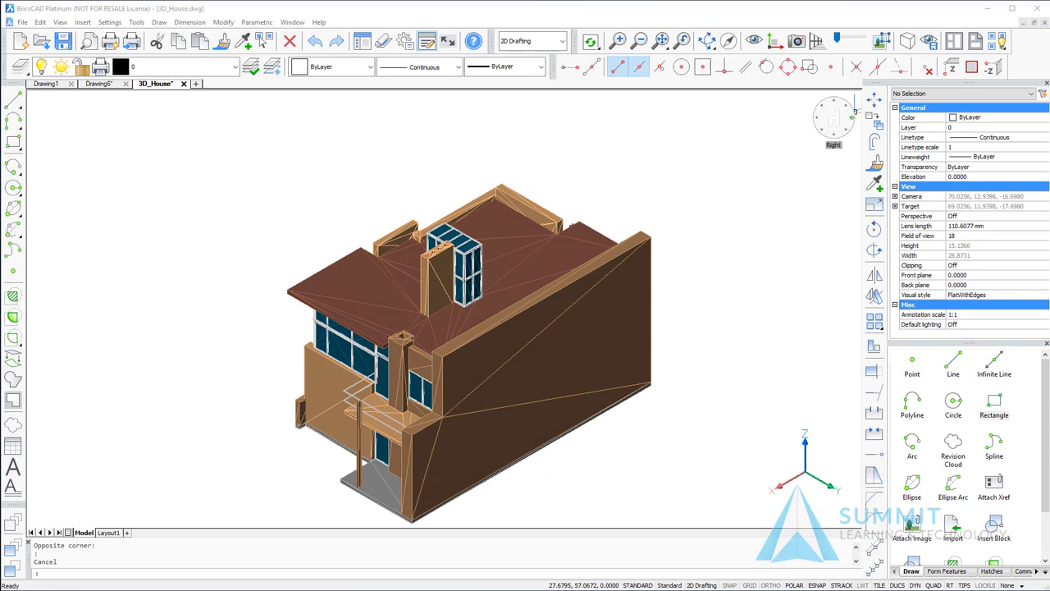
pyautogui.click(843, 116)
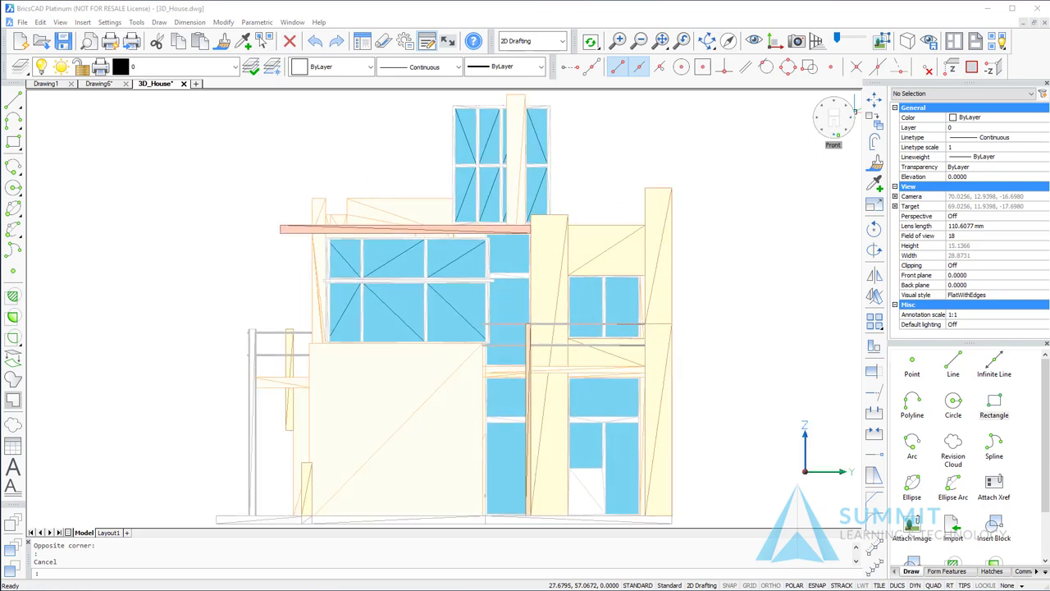
pyautogui.click(823, 107)
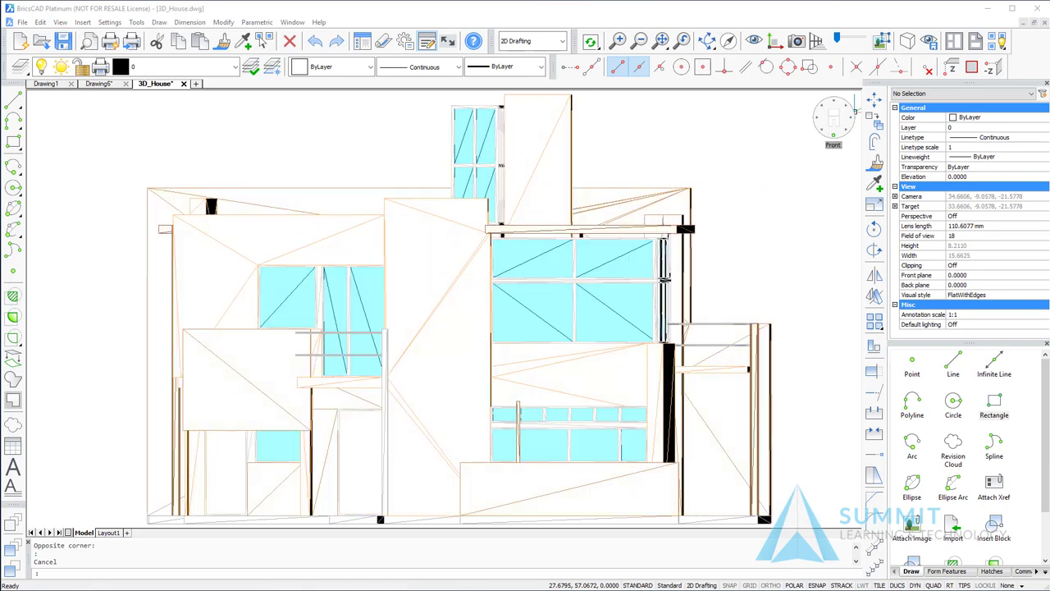
pyautogui.click(823, 110)
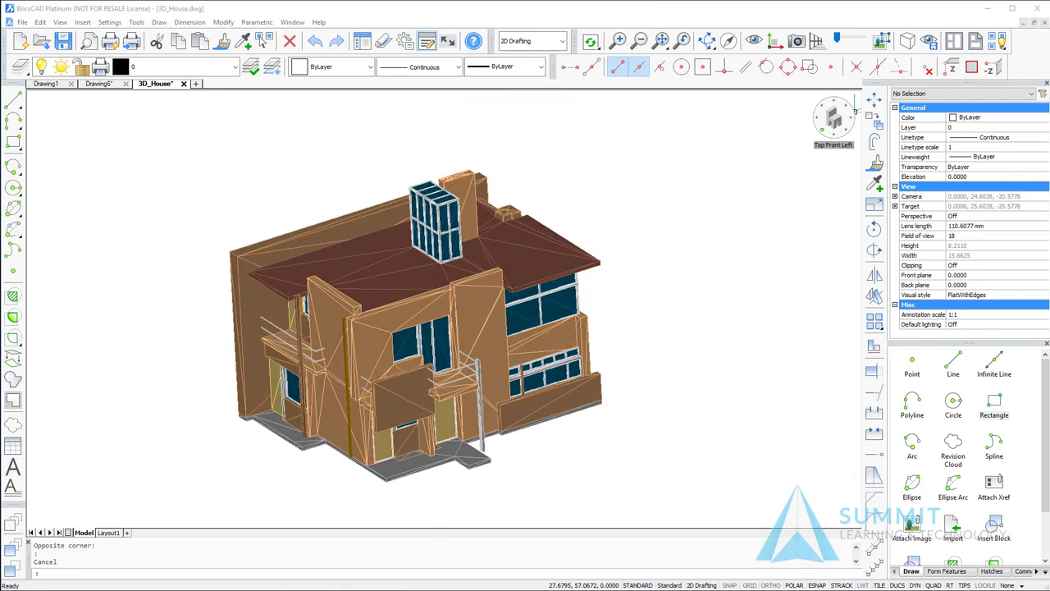
pyautogui.click(839, 110)
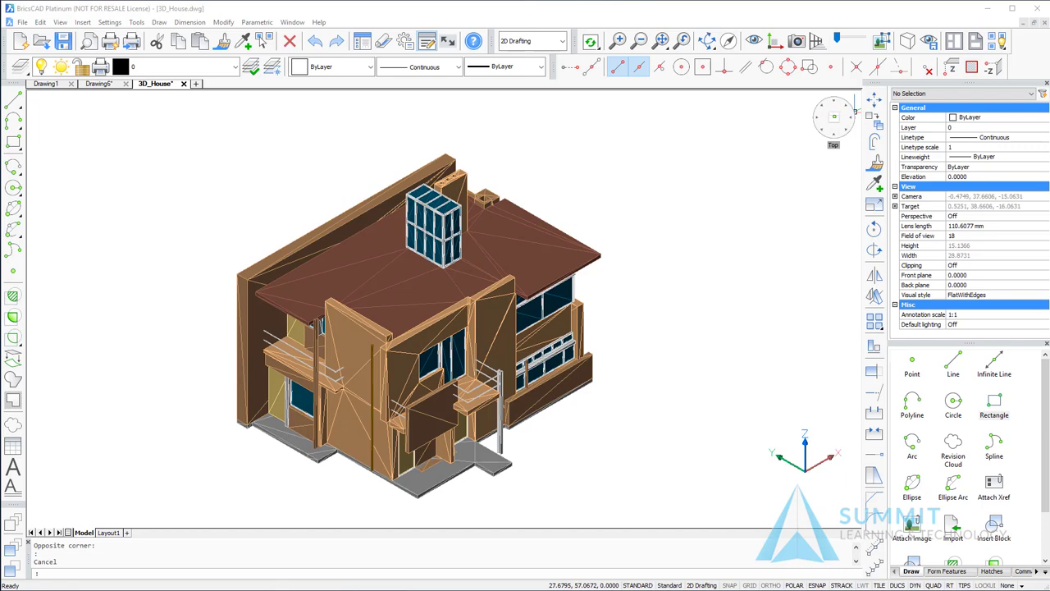
pyautogui.click(833, 116)
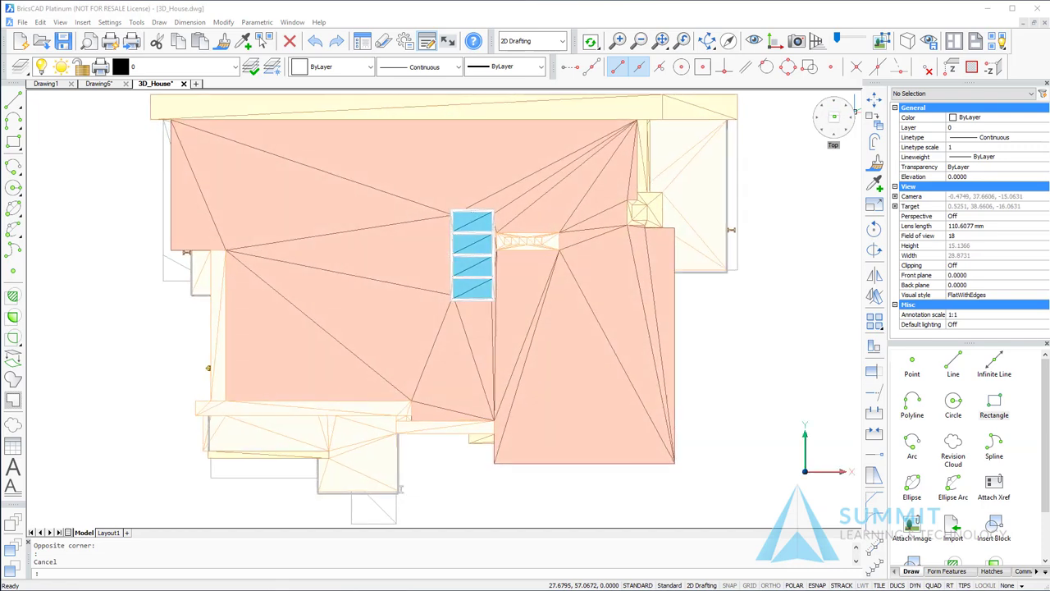
pyautogui.click(841, 109)
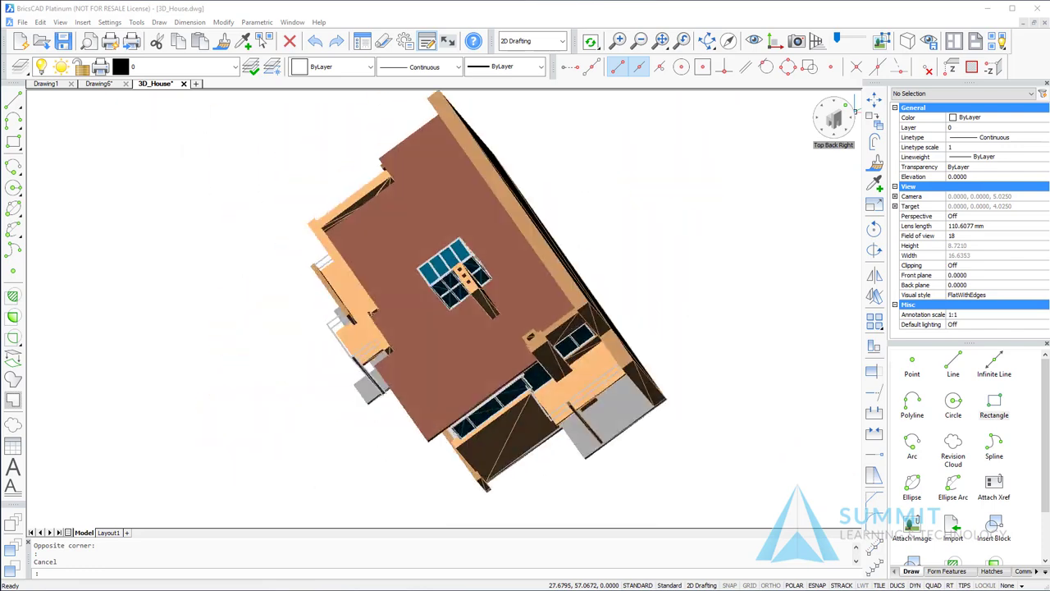